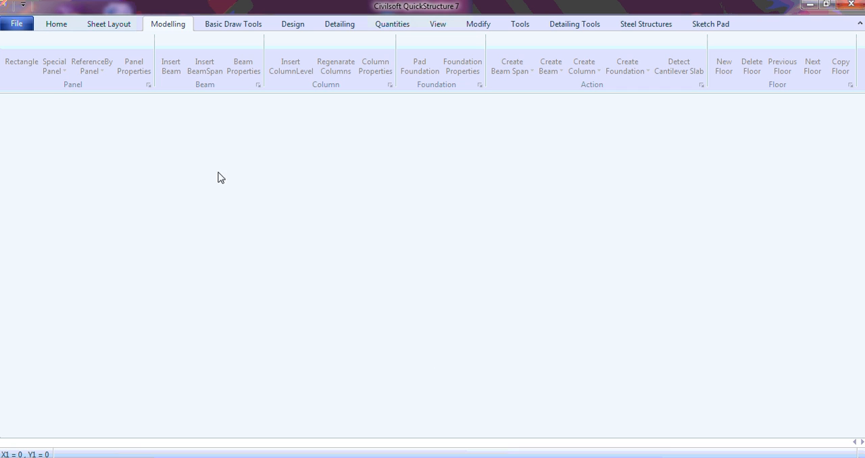
# - Start a new project
pyautogui.click(20, 26)
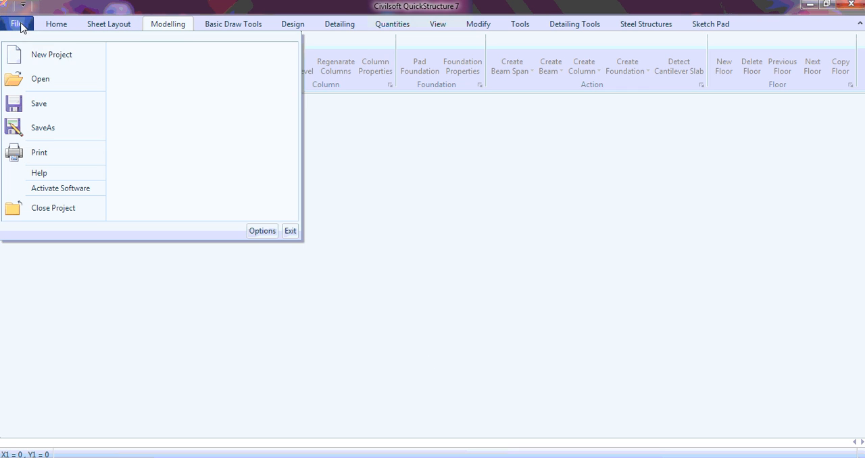
pyautogui.click(41, 55)
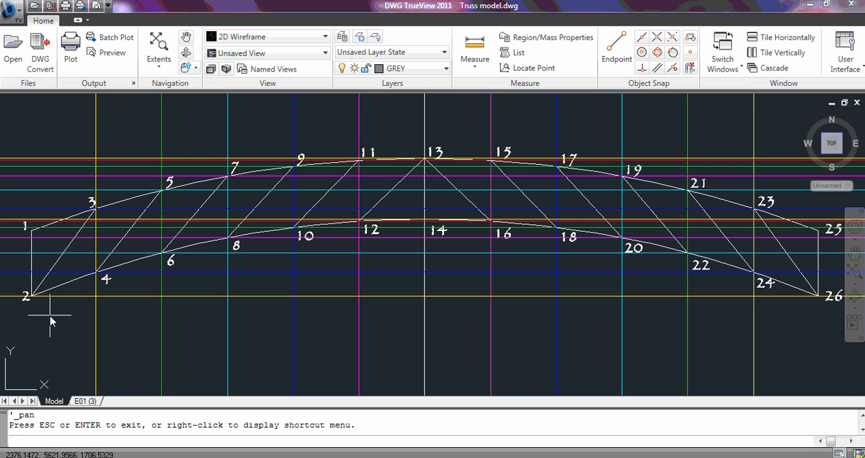
# - Switch to the truss drawing in DWG TrueView and check the coordinates of node 2 with the Distance tool
pyautogui.moveTo(607, 457)
pyautogui.click(606, 419)
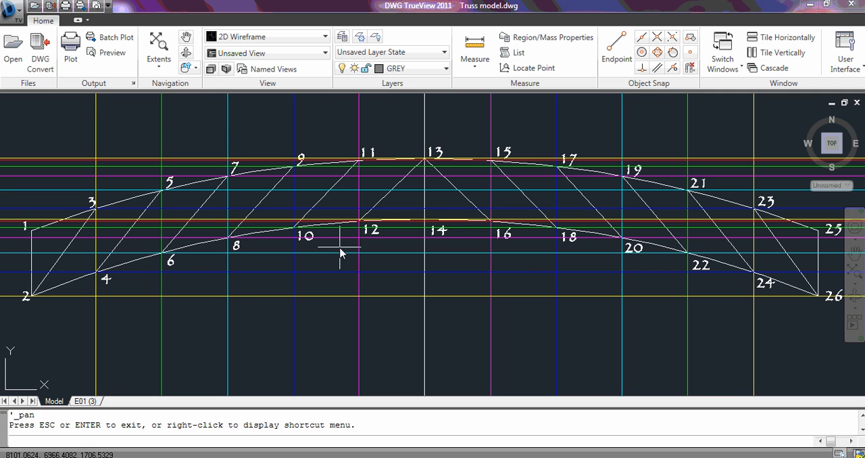
pyautogui.click(477, 46)
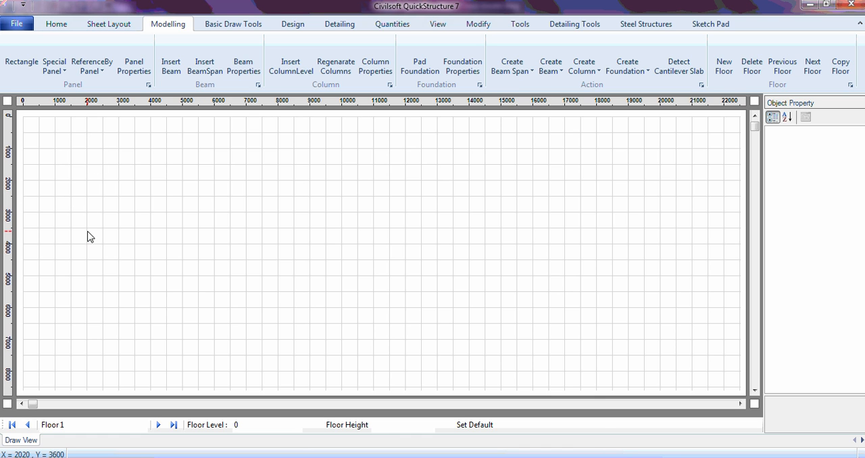
pyautogui.click(563, 454)
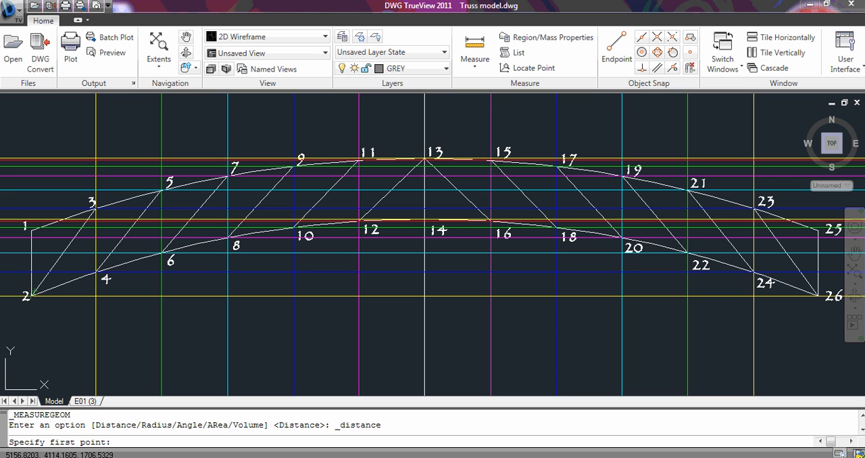
pyautogui.click(32, 300)
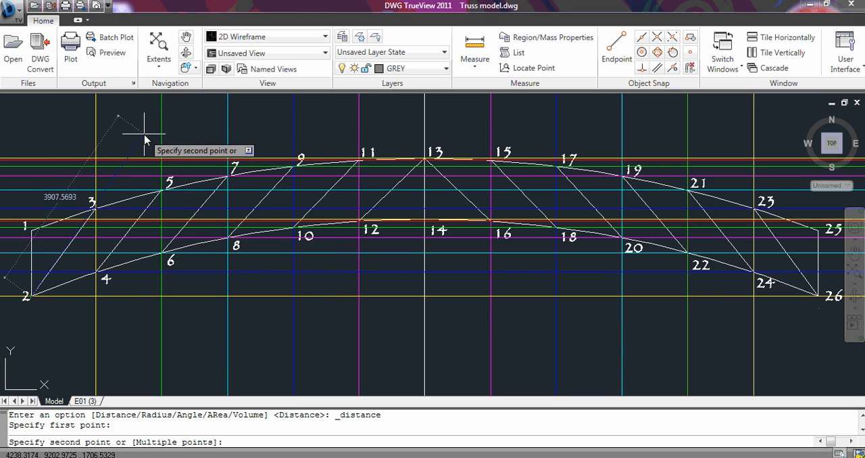
pyautogui.press('Escape')
pyautogui.press('Escape')
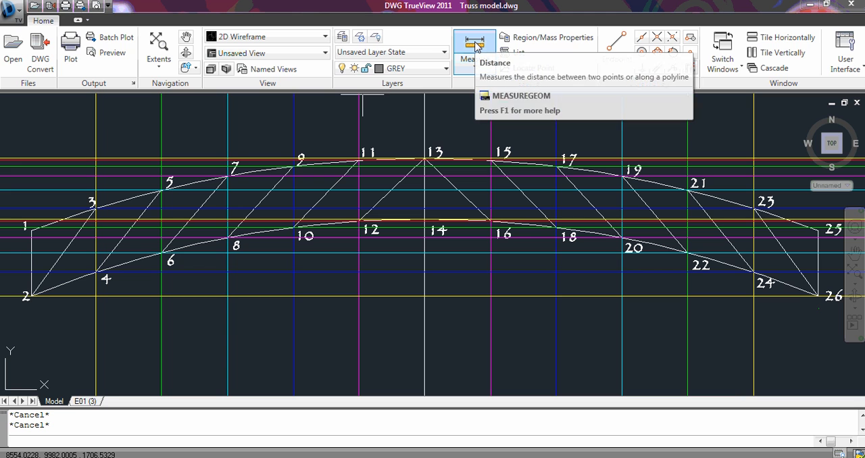
pyautogui.click(476, 43)
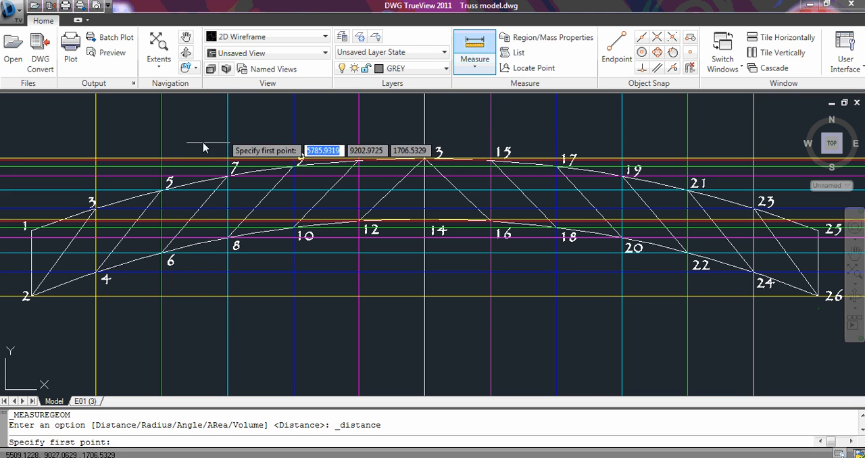
pyautogui.click(95, 160)
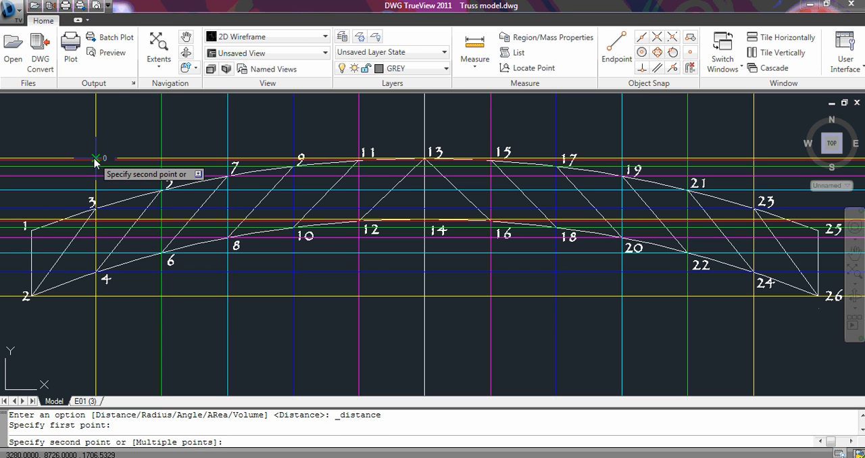
pyautogui.press('Escape')
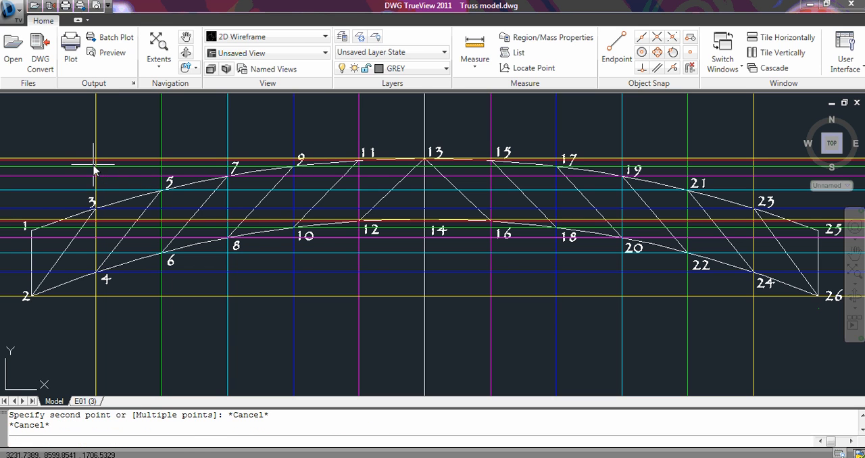
# - Measure the vertical distance between the uppermost and lowest yellow grid lines along the vertical grid line through nodes 3 and 4
pyautogui.click(855, 254)
pyautogui.rightClick(95, 160)
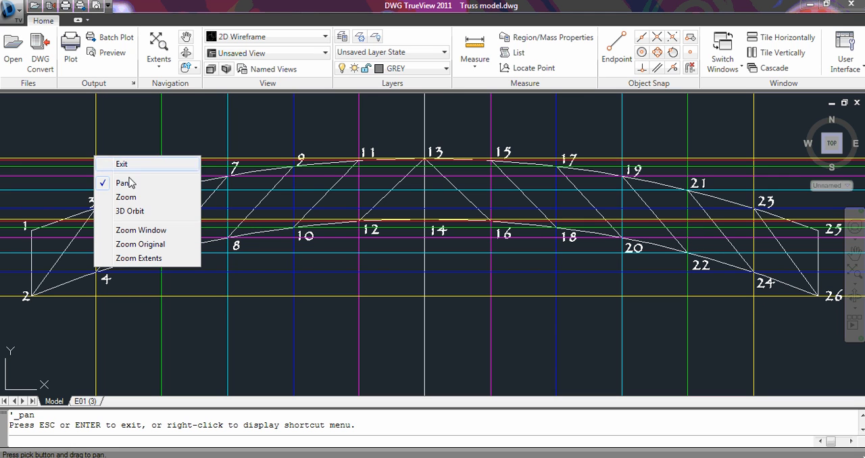
pyautogui.click(136, 228)
pyautogui.moveTo(53, 138)
pyautogui.mouseDown()
pyautogui.moveTo(174, 217)
pyautogui.moveTo(209, 303)
pyautogui.mouseUp()
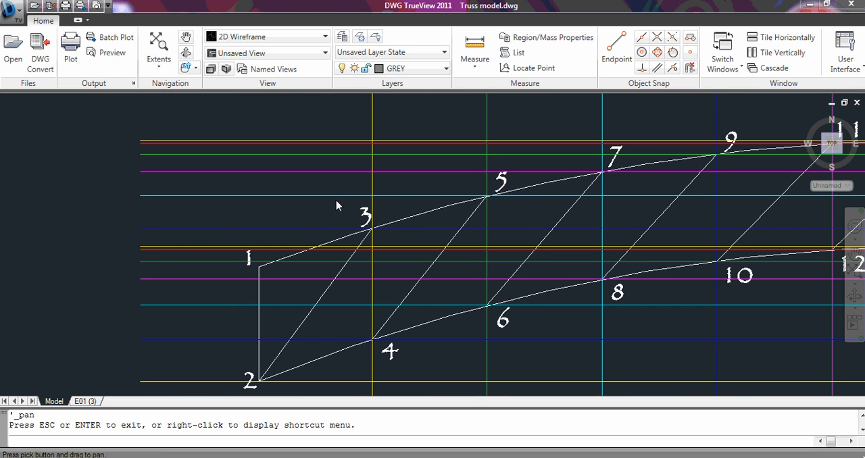
pyautogui.rightClick(408, 168)
pyautogui.click(432, 176)
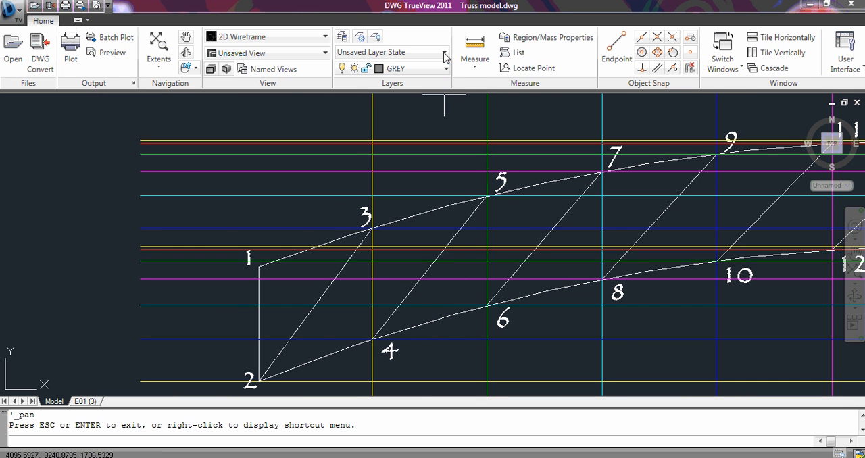
pyautogui.click(473, 46)
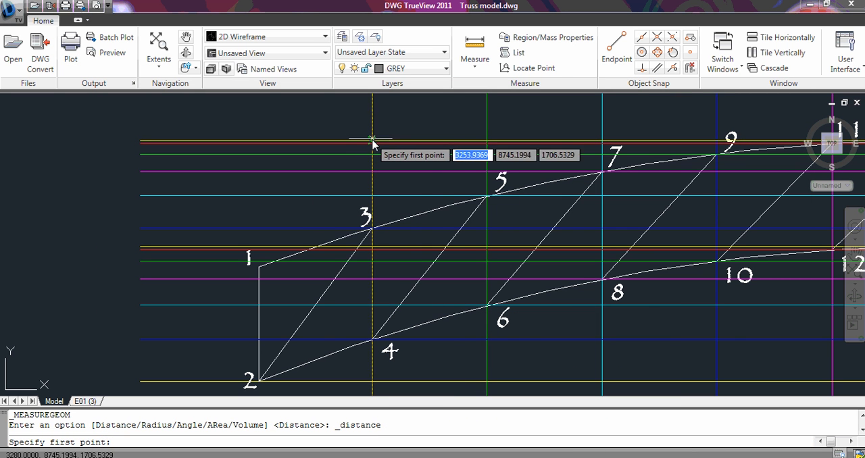
pyautogui.click(372, 142)
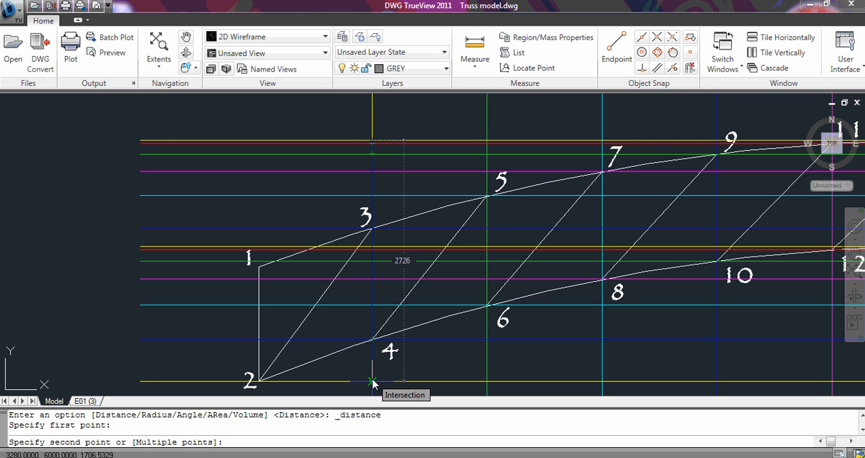
pyautogui.press('Escape')
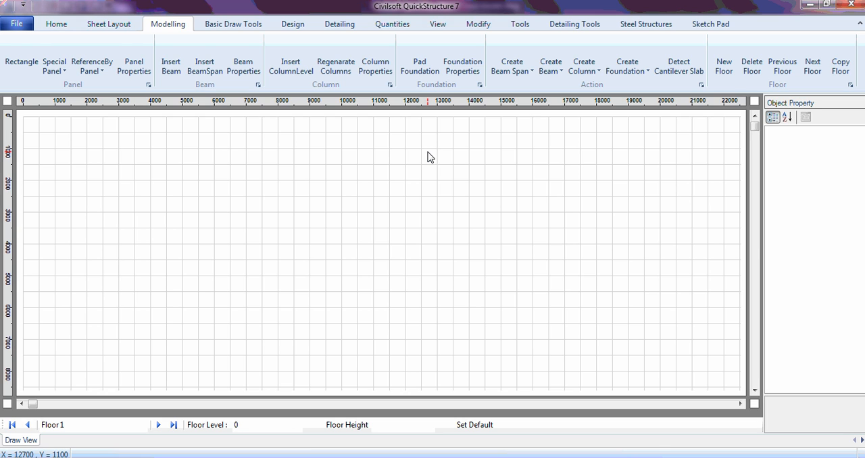
# - In QuickStructure, create a new drawing grid labelled with numbers on the X-axis and letters on the Y-axis
pyautogui.click(519, 25)
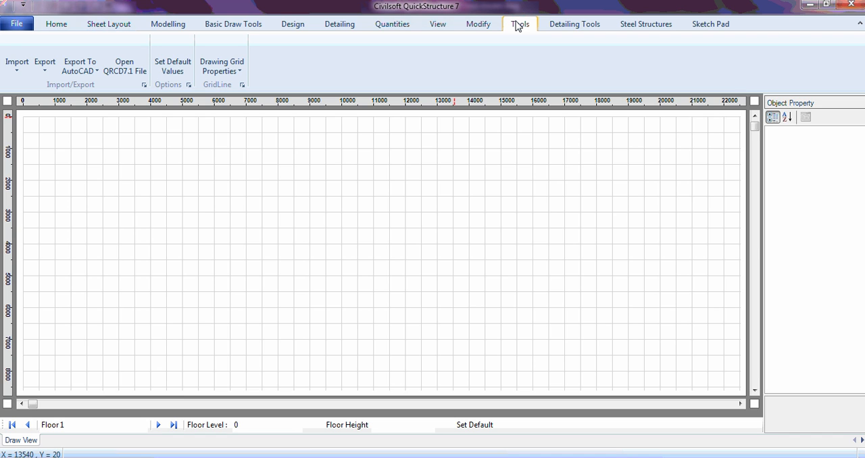
pyautogui.click(225, 72)
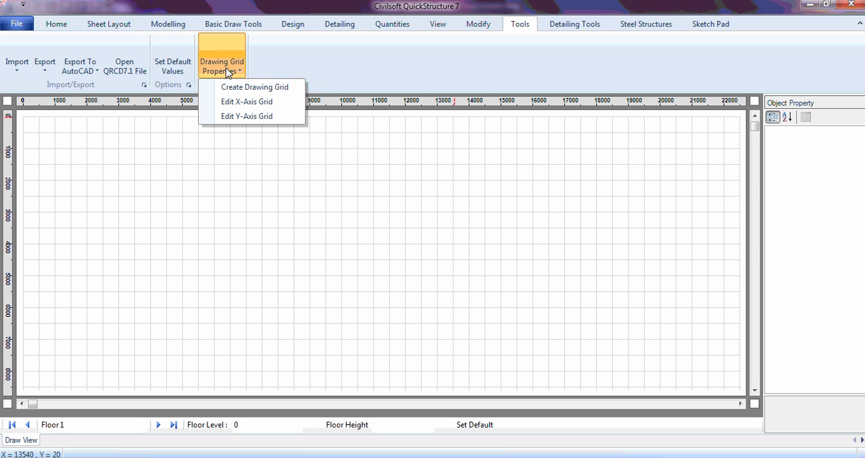
pyautogui.click(247, 104)
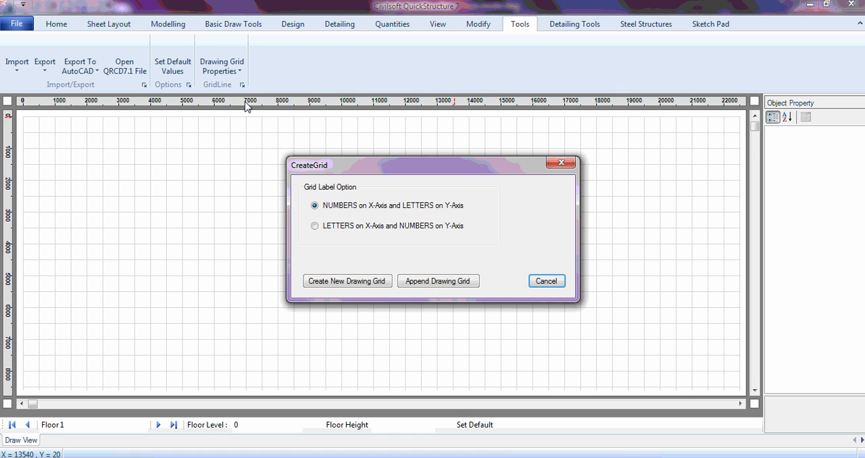
pyautogui.click(365, 283)
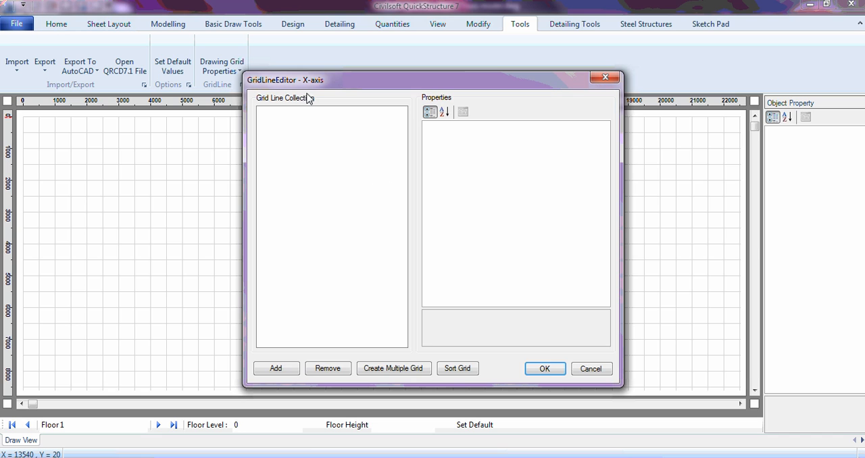
# - Add the first two X-axis grid lines at distances 2000 and 3280
pyautogui.click(291, 371)
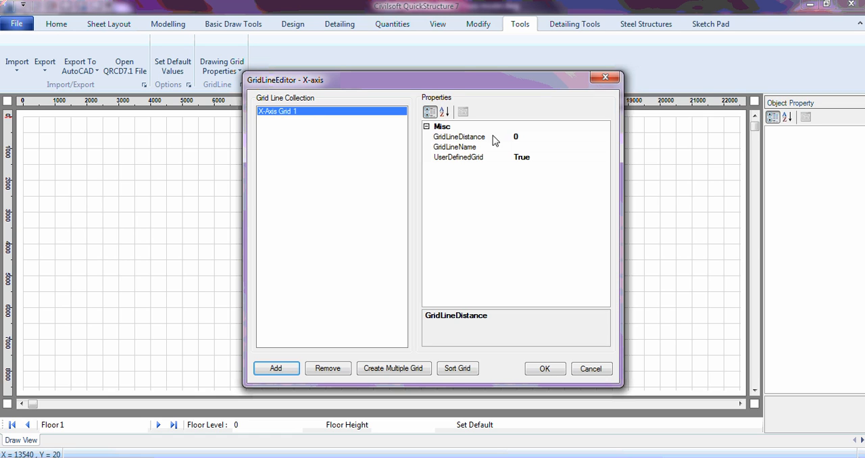
pyautogui.click(523, 140)
pyautogui.click(525, 140)
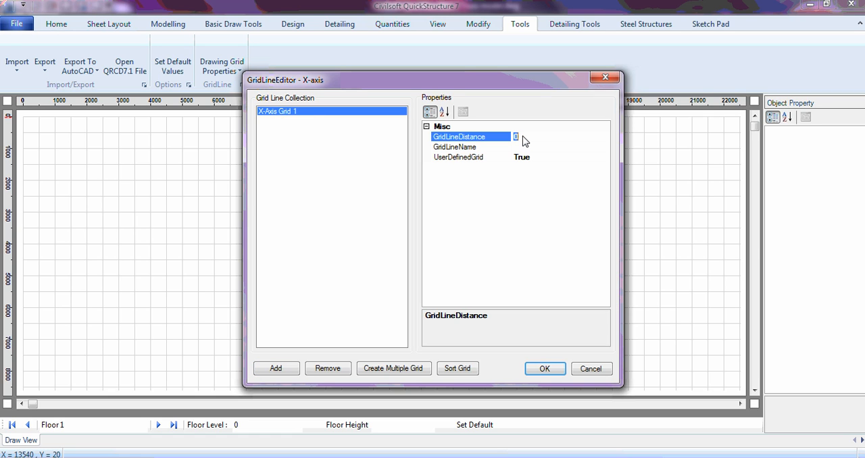
pyautogui.write('2000')
pyautogui.click(269, 371)
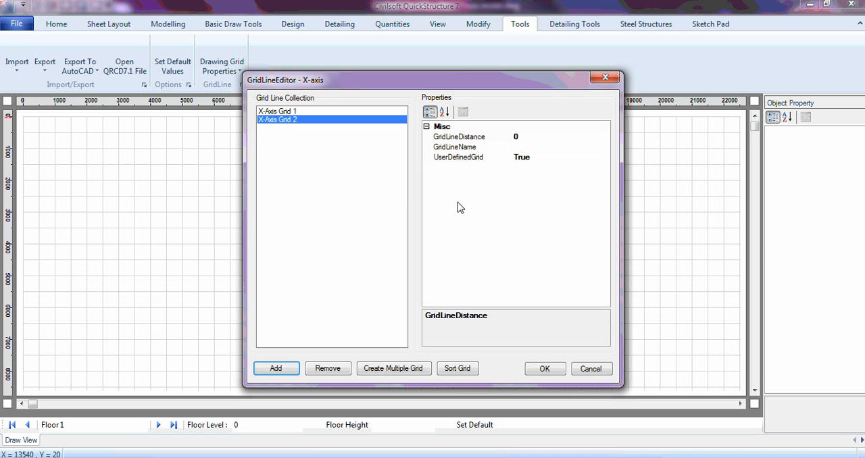
pyautogui.click(534, 141)
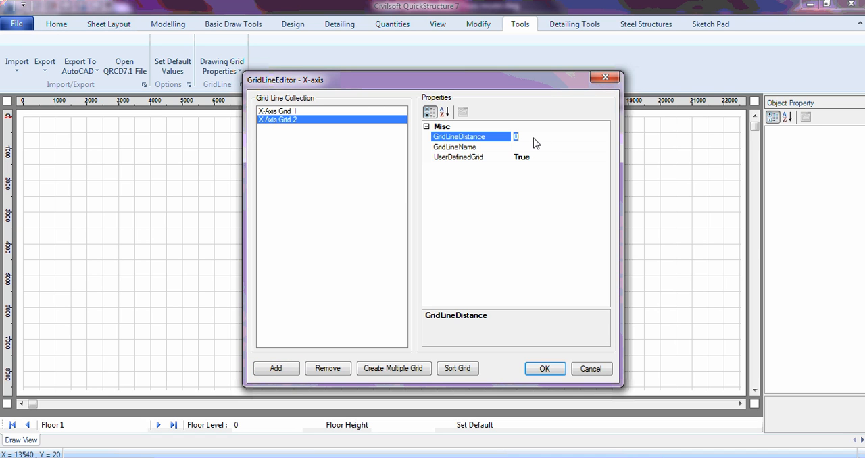
pyautogui.write('3280')
# - Add the third and fourth X-axis grid lines at distances 4580 and 5000
pyautogui.click(287, 374)
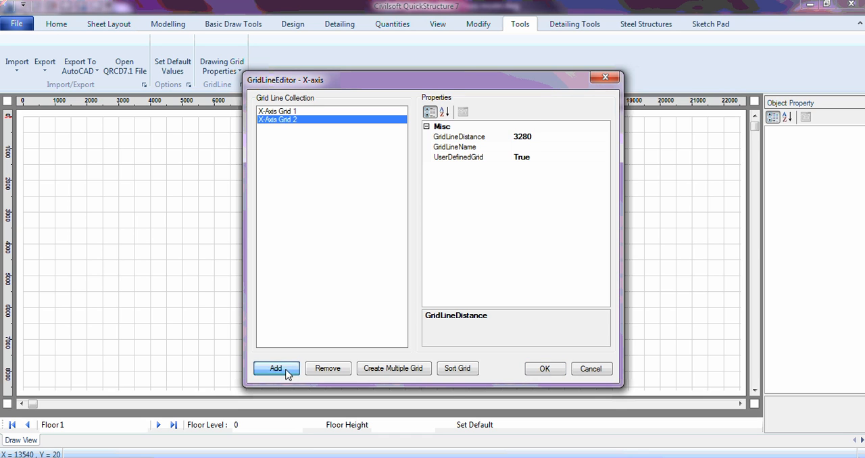
pyautogui.click(528, 143)
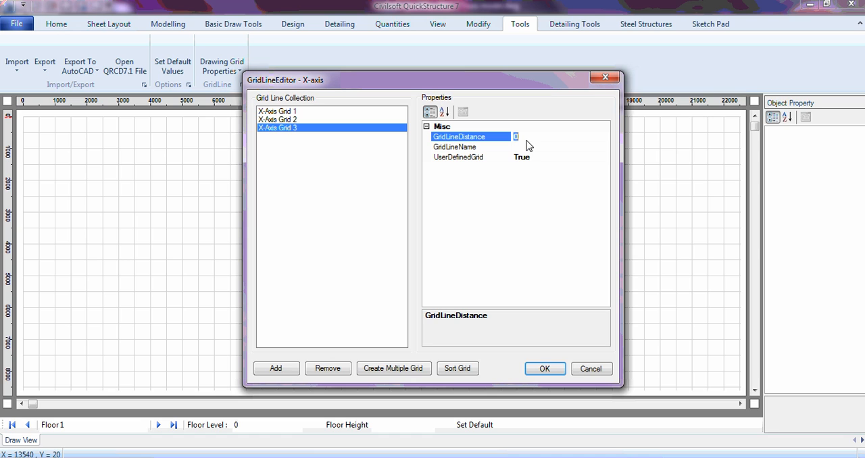
pyautogui.write('4580')
pyautogui.click(282, 374)
pyautogui.click(523, 138)
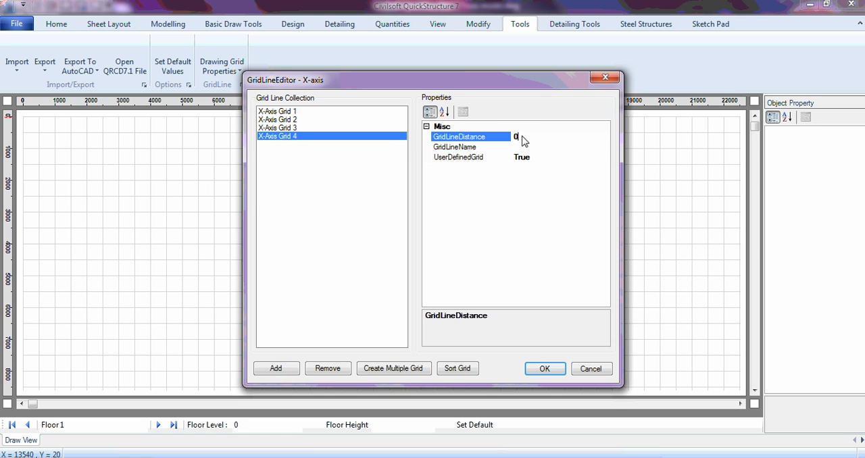
pyautogui.click(523, 138)
pyautogui.write('5')
pyautogui.write('000')
# - Add the fifth and sixth X-axis grid lines at distances 7180 and 8480
pyautogui.click(277, 371)
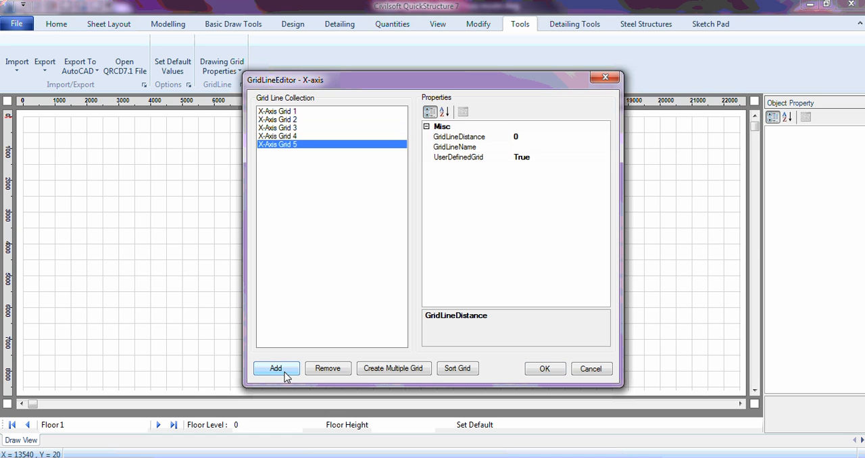
pyautogui.click(525, 139)
pyautogui.doubleClick(525, 139)
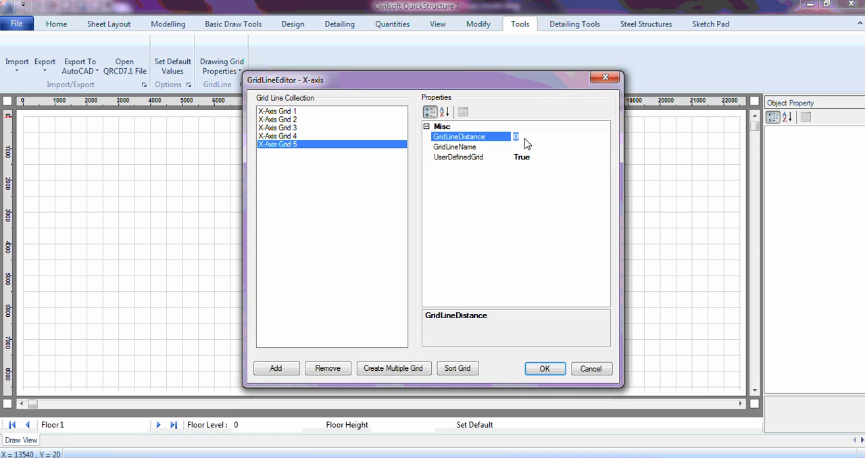
pyautogui.write('7180')
pyautogui.click(278, 368)
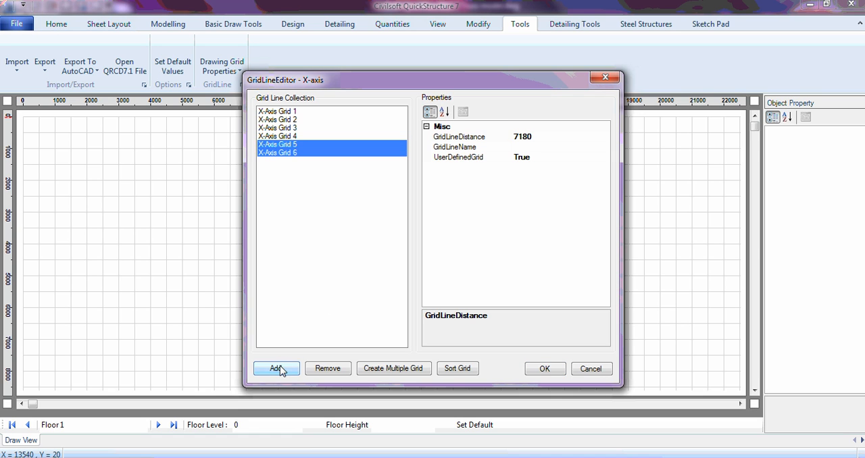
pyautogui.doubleClick(529, 139)
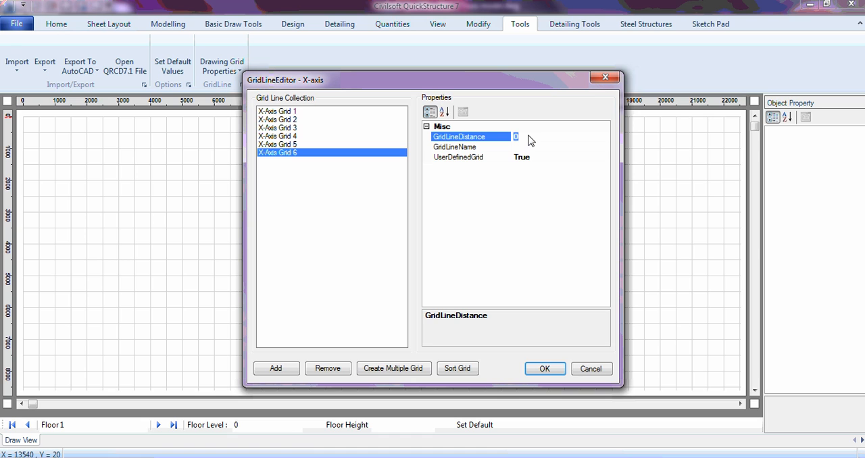
pyautogui.write('8480')
# - Add the seventh and eighth X-axis grid lines, placing the eighth at distance 11080
pyautogui.click(281, 371)
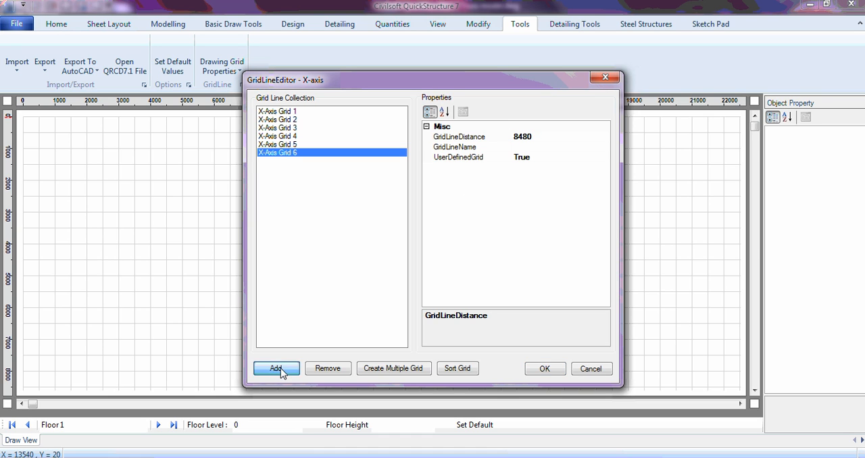
pyautogui.doubleClick(530, 138)
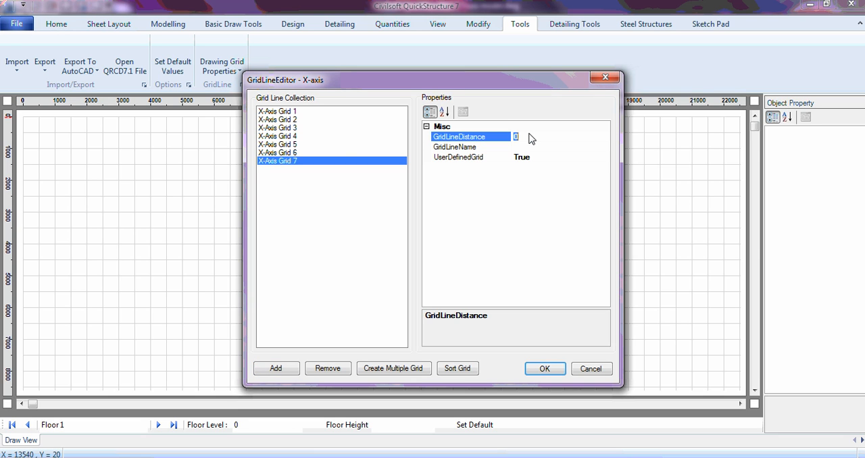
pyautogui.write('97')
pyautogui.write('00')
pyautogui.click(290, 371)
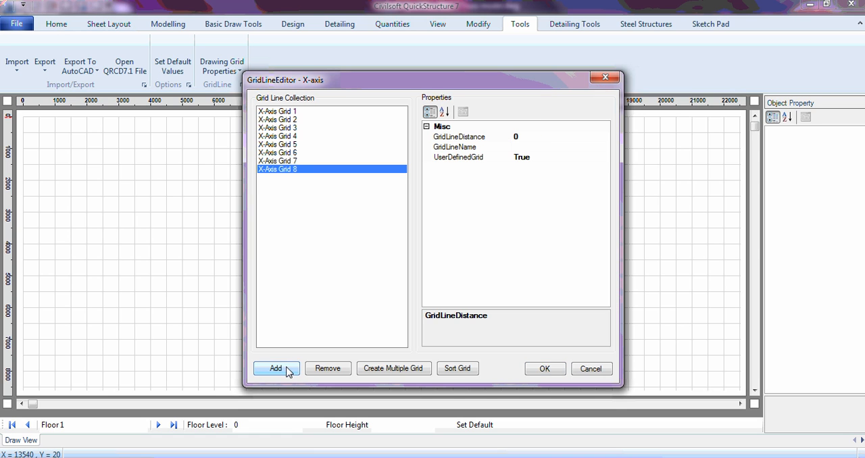
pyautogui.doubleClick(530, 138)
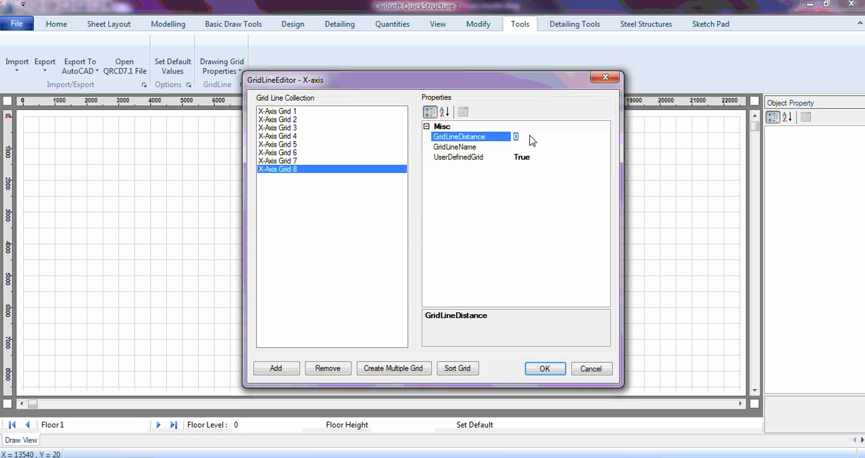
pyautogui.write('11')
pyautogui.write('000')
# - Add a ninth X-axis grid line at distance 12380, checking the eighth line's distance first
pyautogui.click(275, 368)
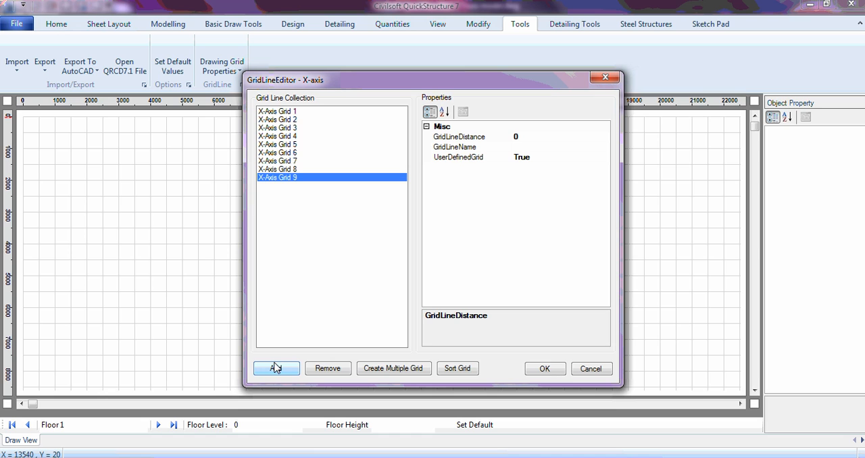
pyautogui.click(532, 141)
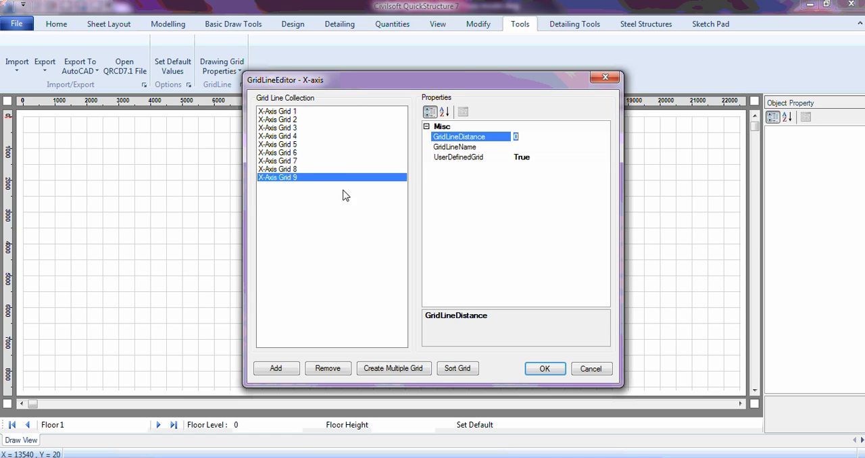
pyautogui.click(309, 170)
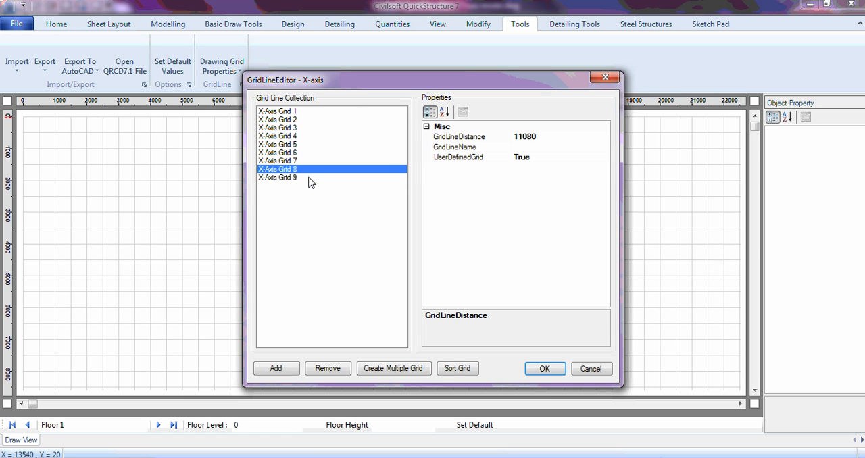
pyautogui.click(309, 179)
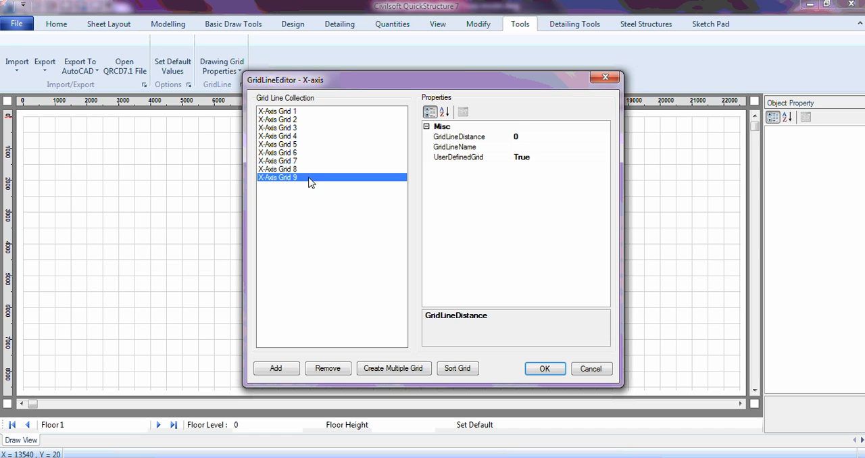
pyautogui.click(523, 137)
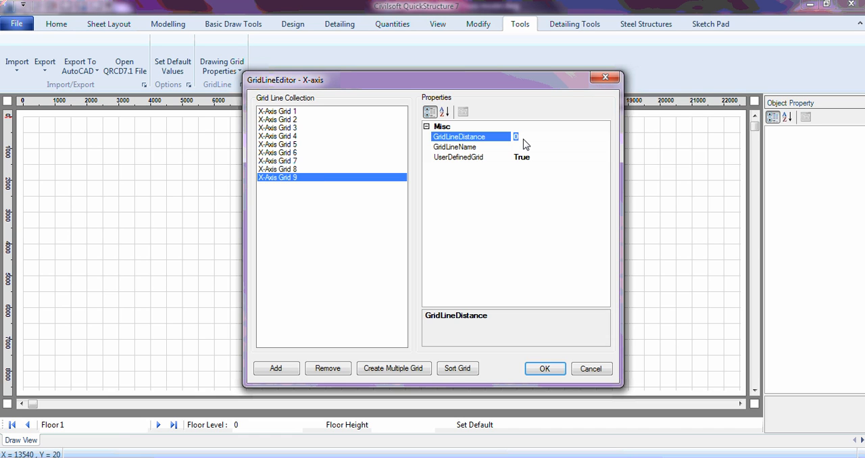
pyautogui.write('12380')
# - Add the tenth and eleventh X-axis grid lines at distances 13680 and 14980
pyautogui.click(274, 369)
pyautogui.click(524, 138)
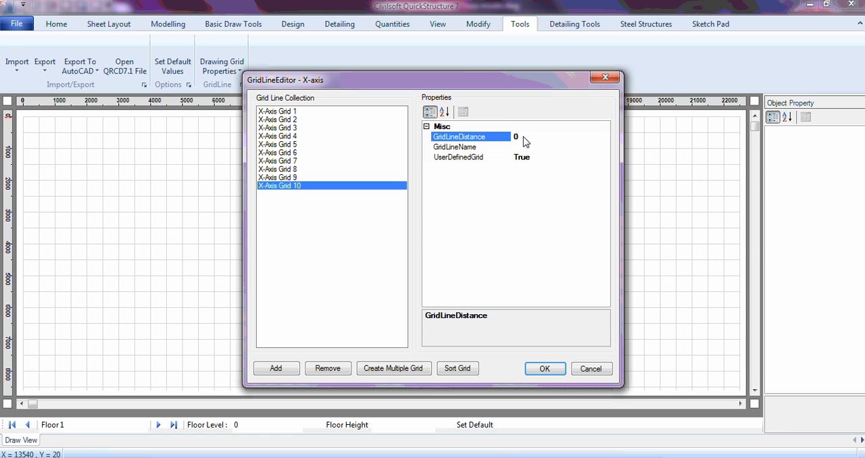
pyautogui.click(525, 140)
pyautogui.write('13680')
pyautogui.click(279, 369)
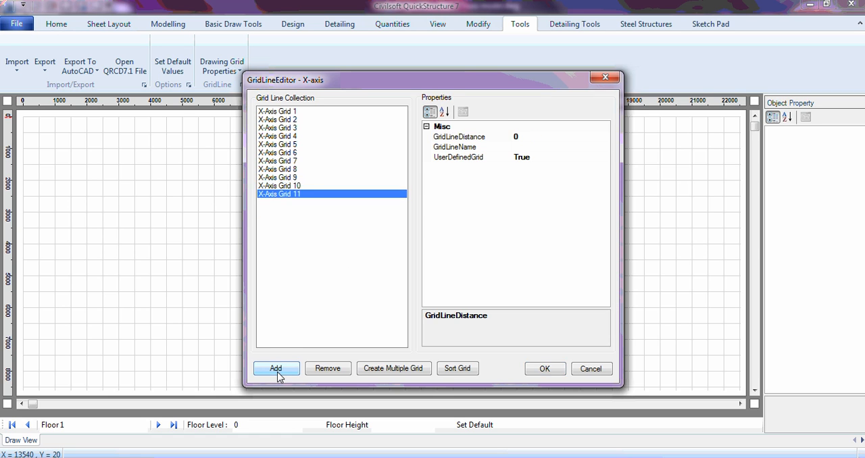
pyautogui.click(530, 142)
pyautogui.doubleClick(528, 139)
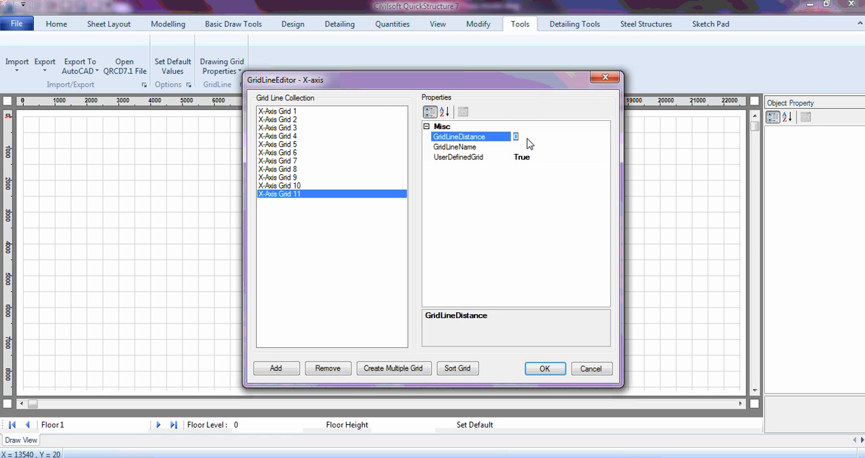
pyautogui.write('14980')
# - Add the twelfth and thirteenth X-axis grid lines, placing the thirteenth at distance 17560, and accept the X-axis grid
pyautogui.click(287, 373)
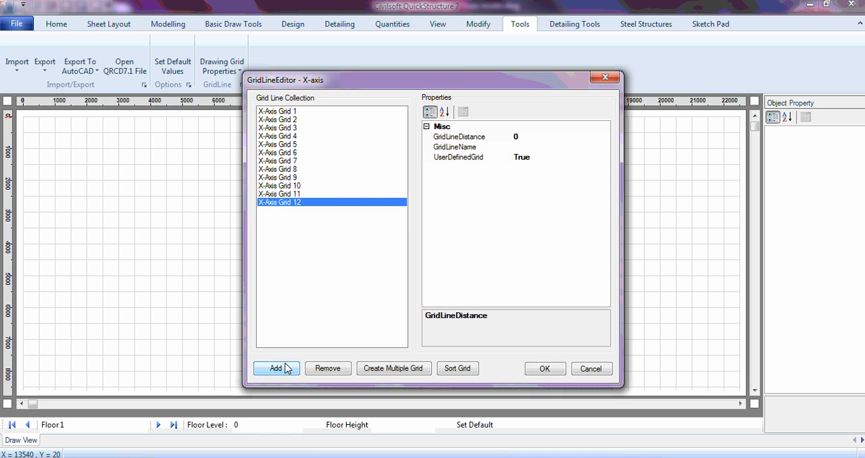
pyautogui.click(521, 139)
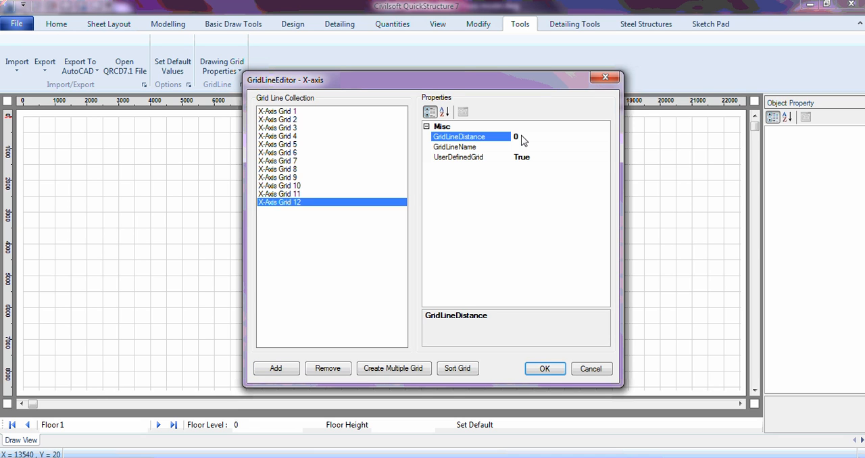
pyautogui.press('BackSpace')
pyautogui.write('16250')
pyautogui.click(287, 371)
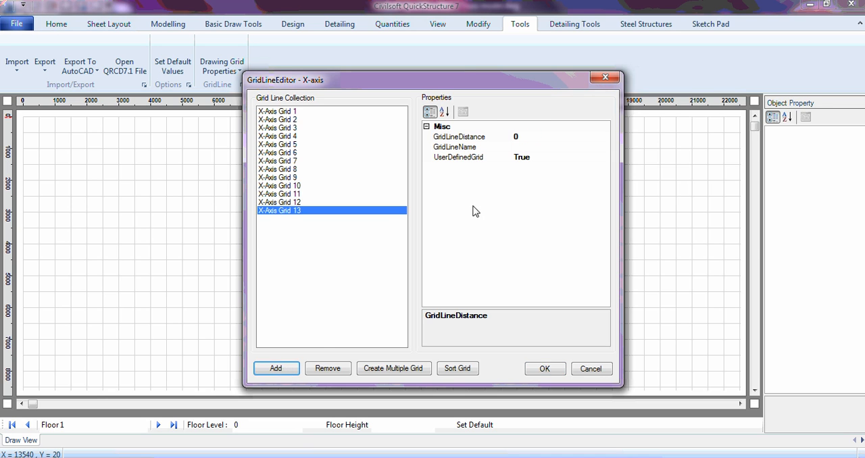
pyautogui.click(525, 139)
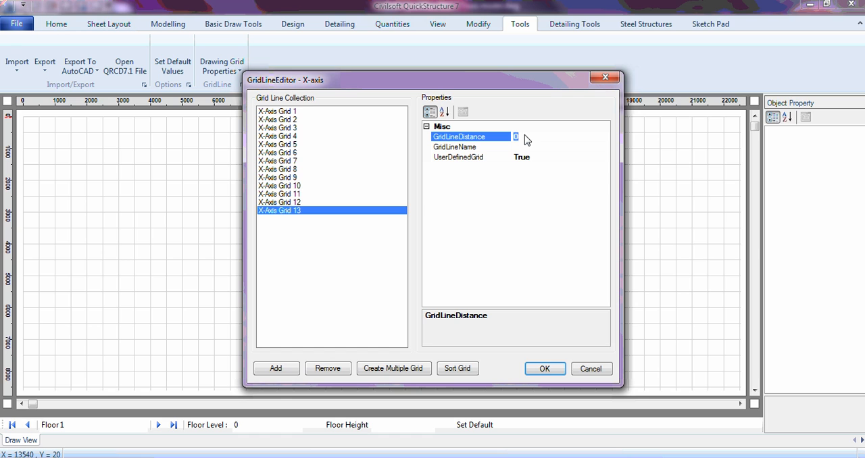
pyautogui.write('1750')
pyautogui.write('0')
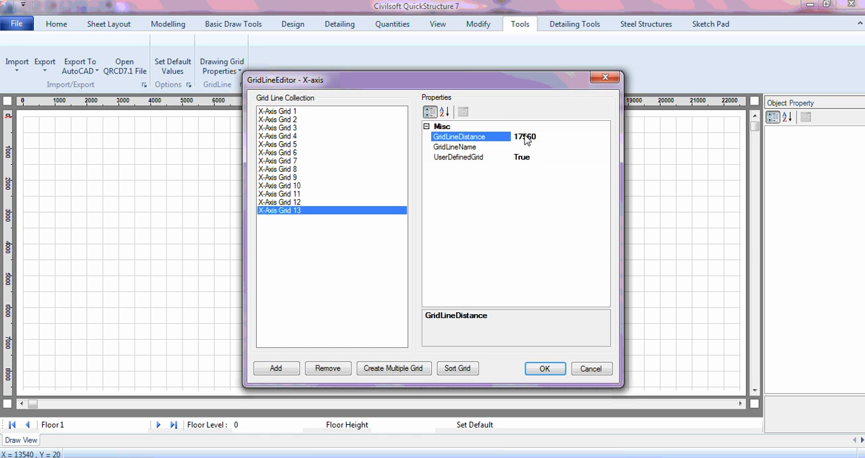
pyautogui.click(538, 371)
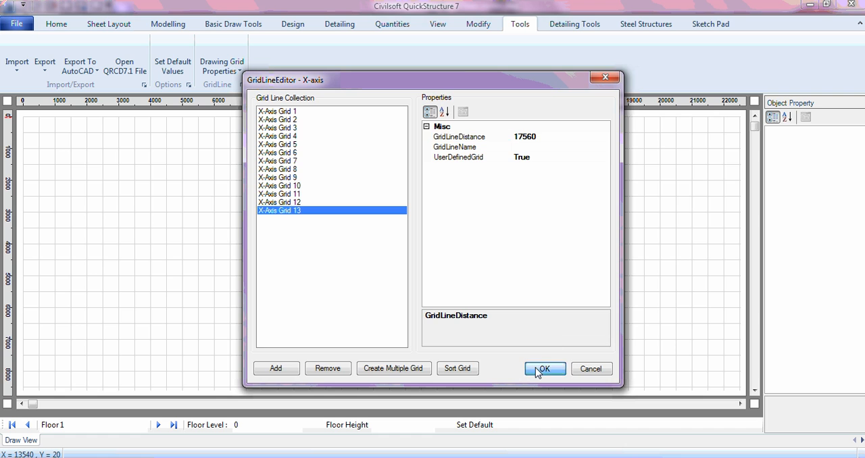
# - Start editing the Y-axis grid and add its first grid line at distance 2000
pyautogui.click(232, 68)
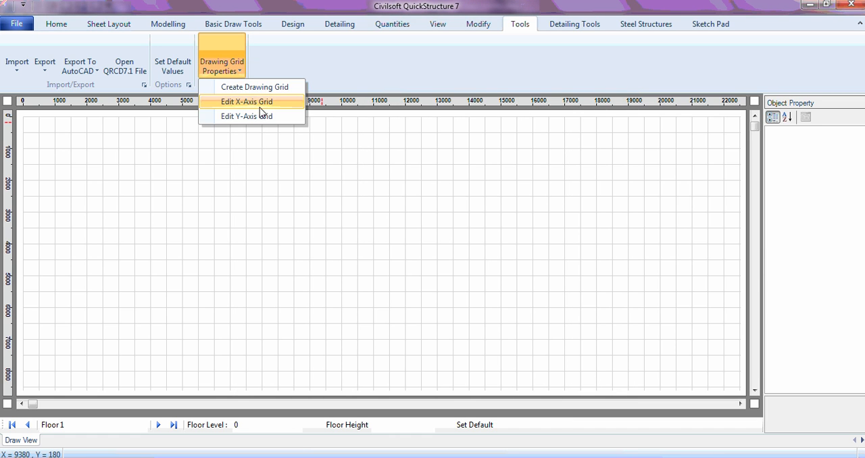
pyautogui.click(259, 120)
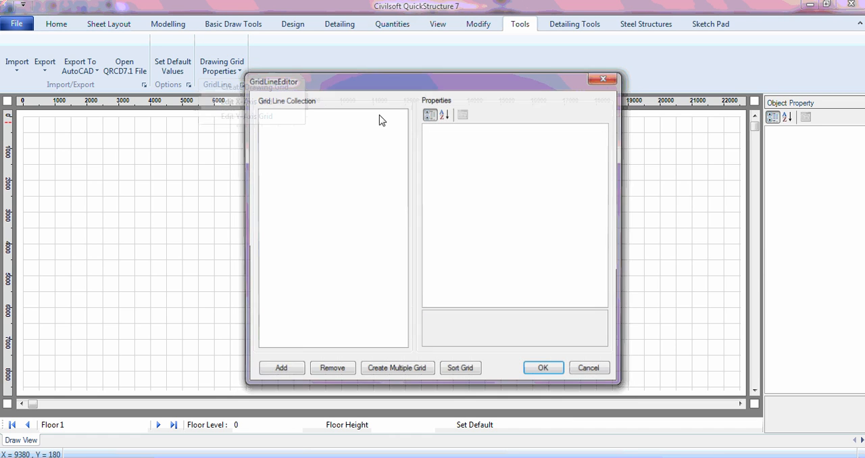
pyautogui.click(279, 372)
pyautogui.click(540, 139)
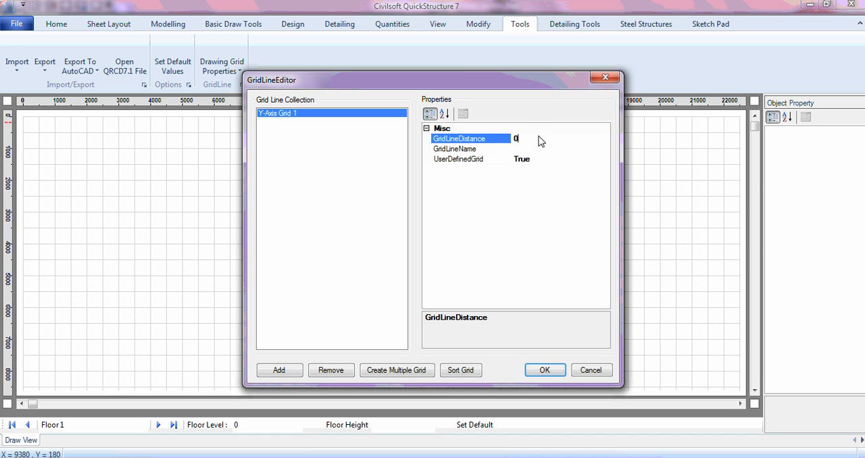
pyautogui.doubleClick(540, 138)
pyautogui.write('2000')
# - Add the second and third Y-axis grid lines at distances 2039 and 2156
pyautogui.click(279, 372)
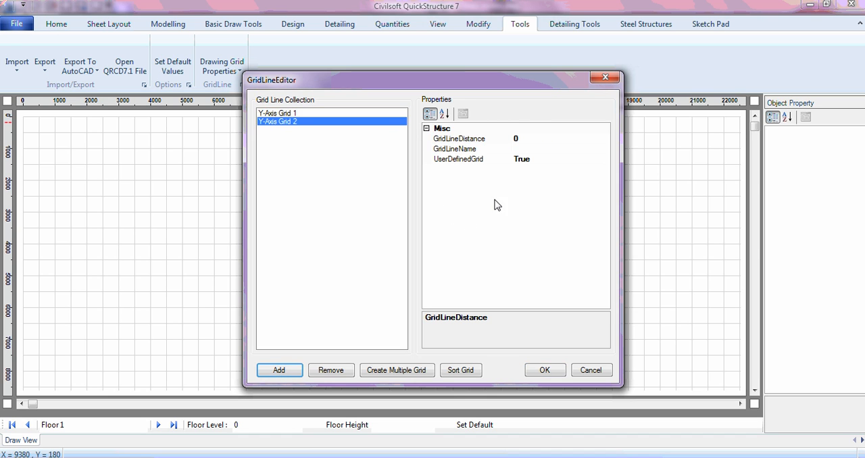
pyautogui.click(522, 139)
pyautogui.click(525, 140)
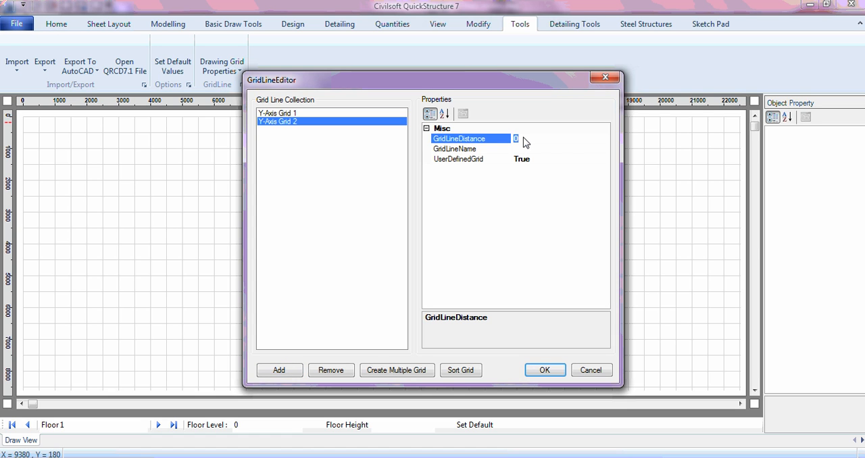
pyautogui.write('20')
pyautogui.write('00')
pyautogui.click(280, 371)
pyautogui.click(530, 143)
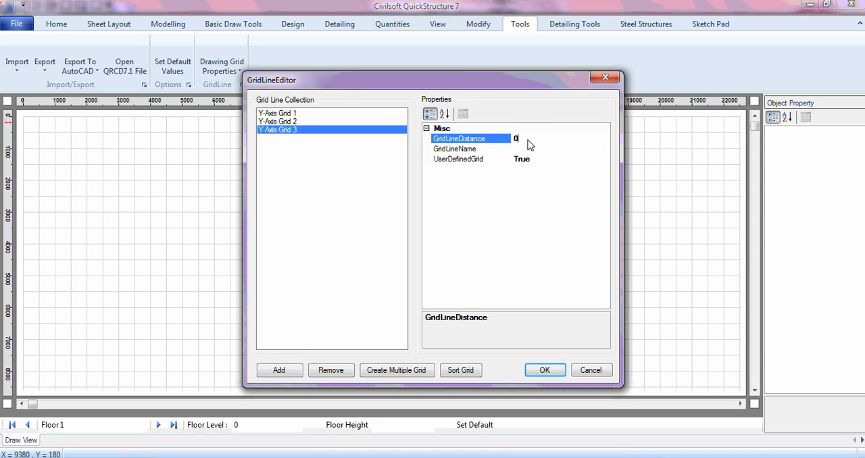
pyautogui.write('2156')
# - Add a fourth Y-axis grid line at distance 2156
pyautogui.click(297, 371)
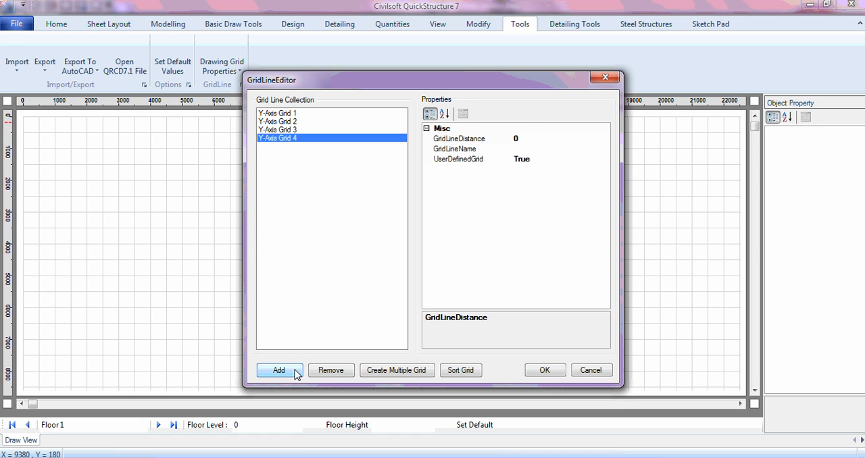
pyautogui.click(528, 140)
pyautogui.doubleClick(529, 140)
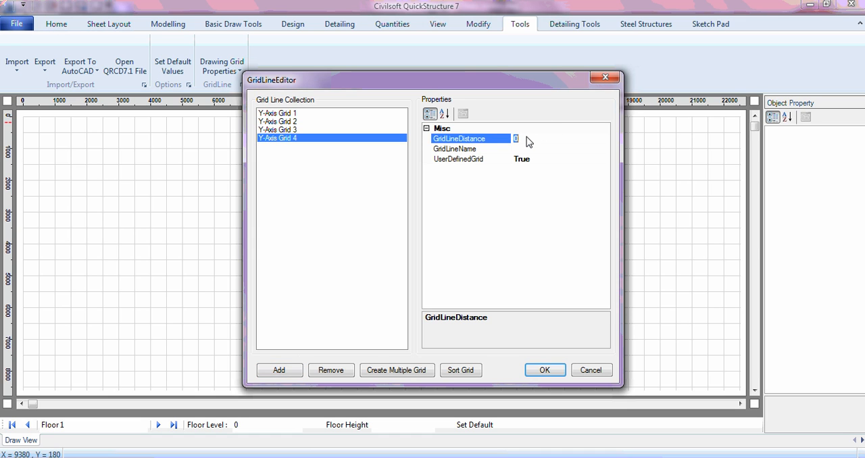
pyautogui.press('BackSpace')
pyautogui.write('2156')
# - Add a fifth Y-axis grid line and check the distances of the first four Y-axis lines
pyautogui.click(279, 371)
pyautogui.click(530, 140)
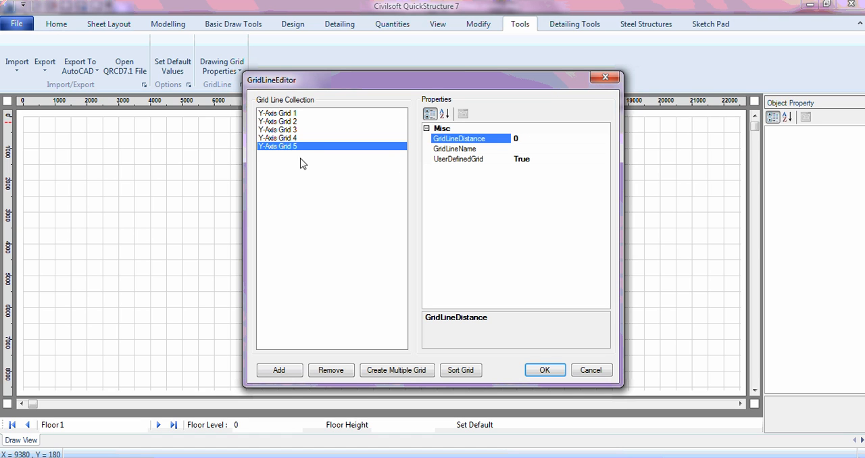
pyautogui.click(304, 139)
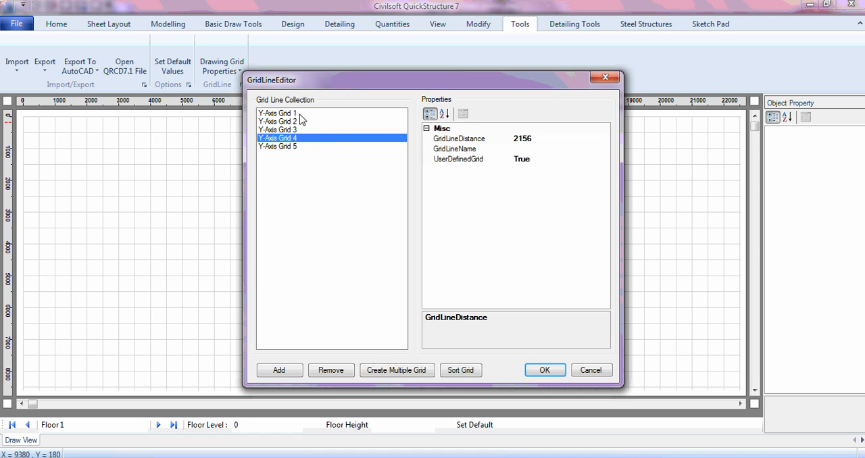
pyautogui.click(300, 113)
pyautogui.click(301, 122)
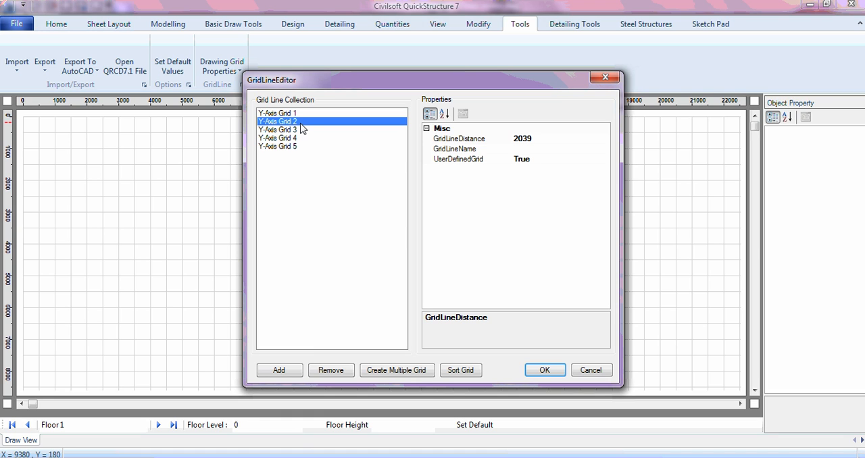
pyautogui.click(300, 131)
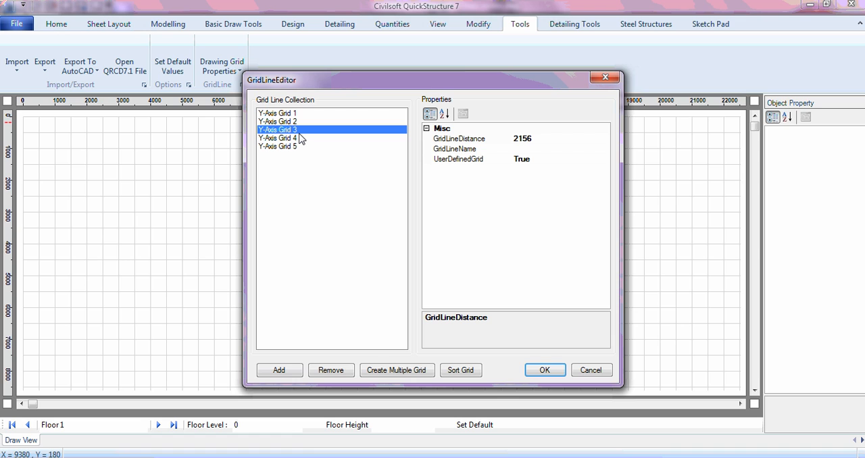
# - Set the distance of the fourth Y-axis grid line to 2352
pyautogui.click(301, 139)
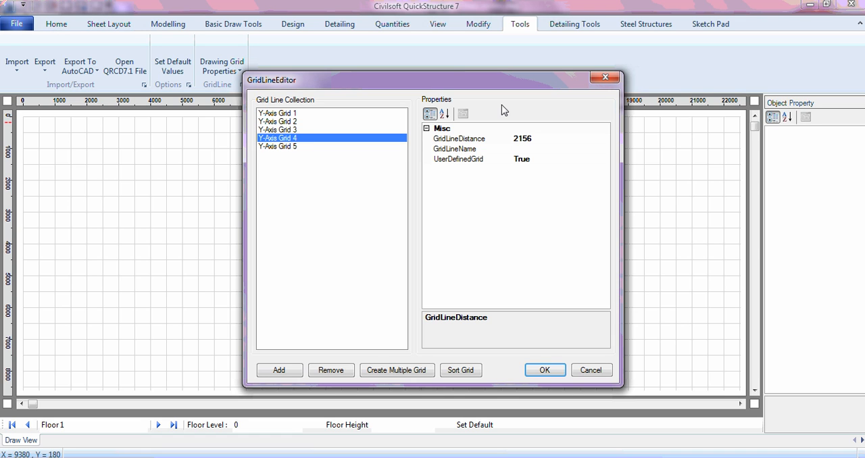
pyautogui.click(538, 138)
pyautogui.click(537, 140)
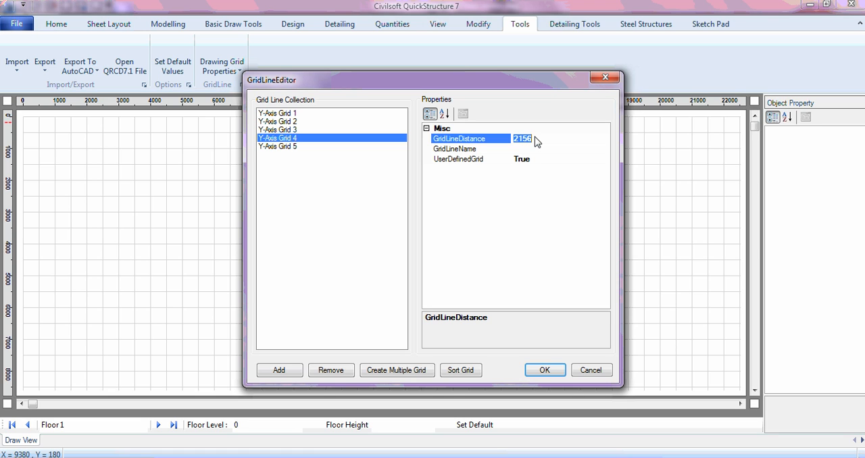
pyautogui.write('2352')
pyautogui.press('Return')
# - Set the distance of the fifth Y-axis grid line to 2629
pyautogui.click(357, 147)
pyautogui.click(522, 144)
pyautogui.click(522, 144)
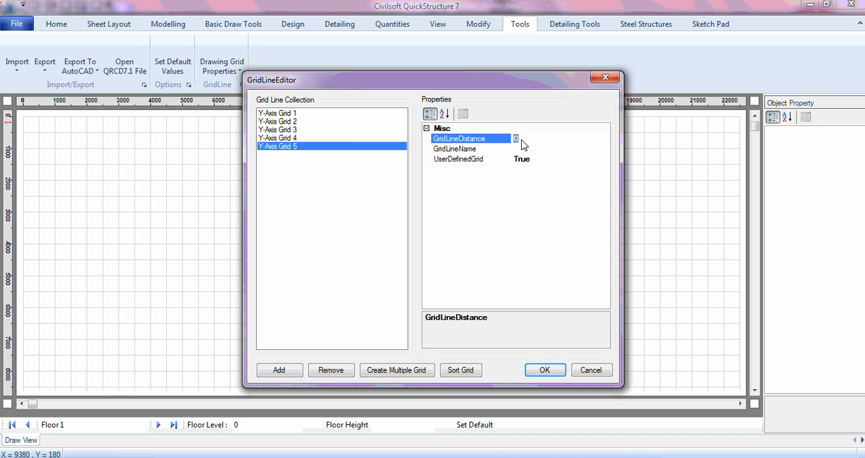
pyautogui.write('2629')
# - Add a sixth Y-axis grid line at distance 2976
pyautogui.click(274, 376)
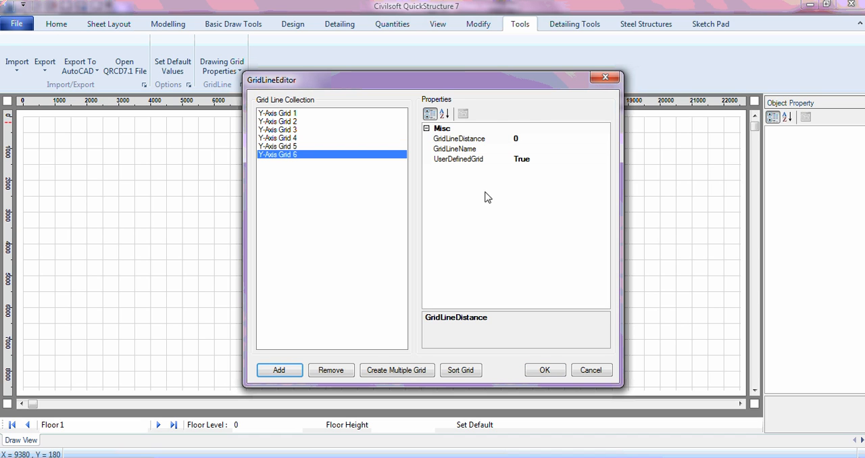
pyautogui.click(531, 138)
pyautogui.doubleClick(531, 138)
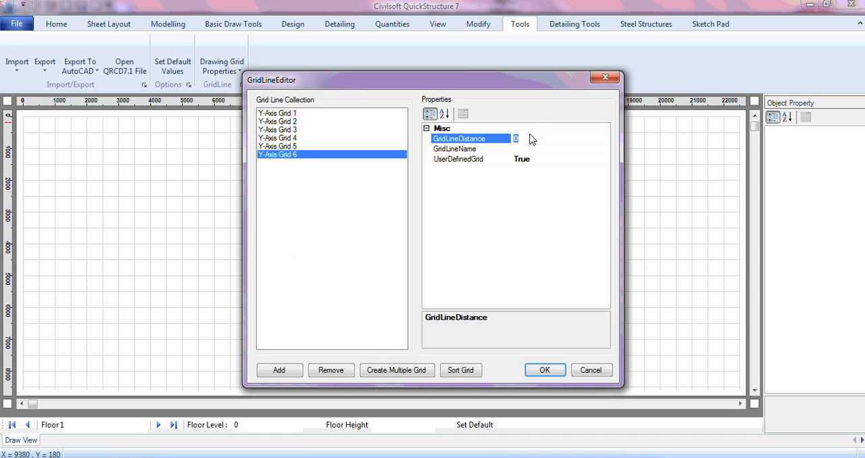
pyautogui.write('2976')
# - Add a seventh Y-axis grid line at distance 3200
pyautogui.click(287, 374)
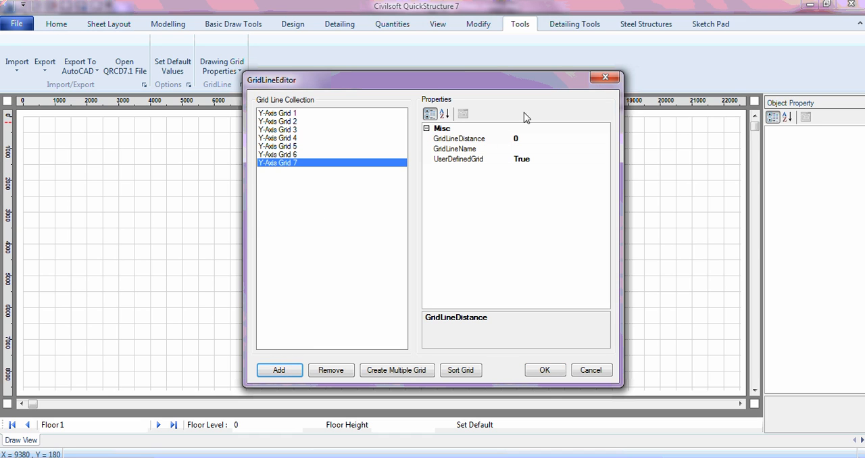
pyautogui.click(526, 143)
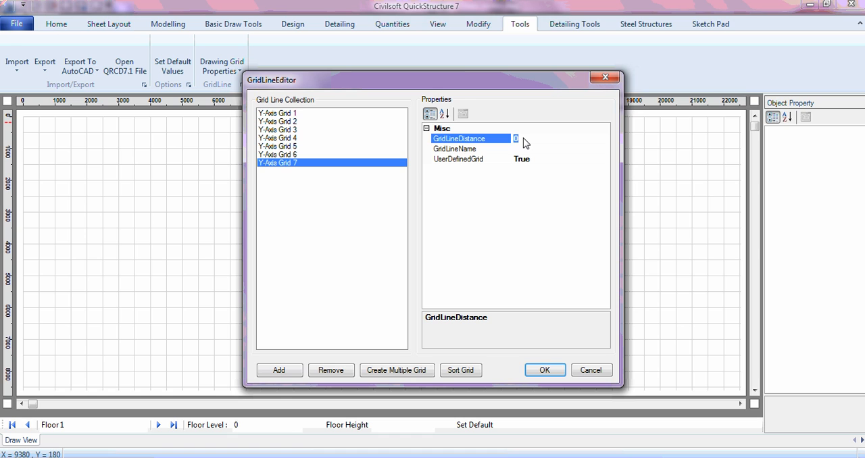
pyautogui.write('3200')
pyautogui.press('Return')
# - Add an eighth Y-axis grid line at distance 3240 and check the distances of the seventh and eighth lines
pyautogui.click(281, 373)
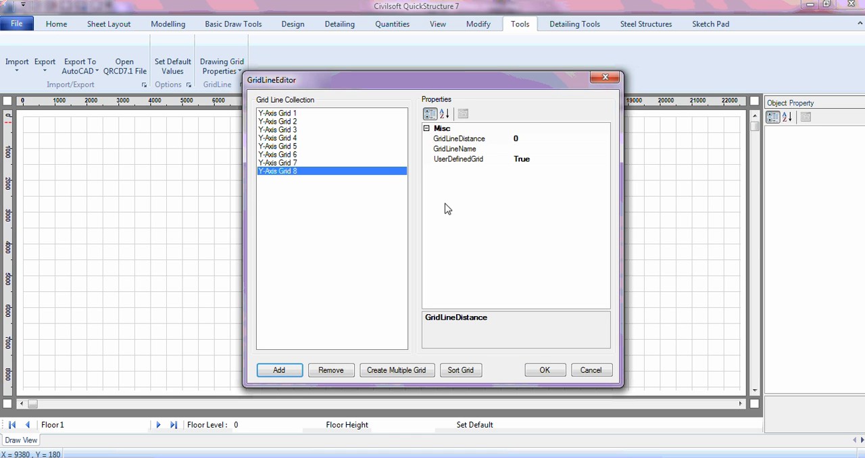
pyautogui.click(526, 142)
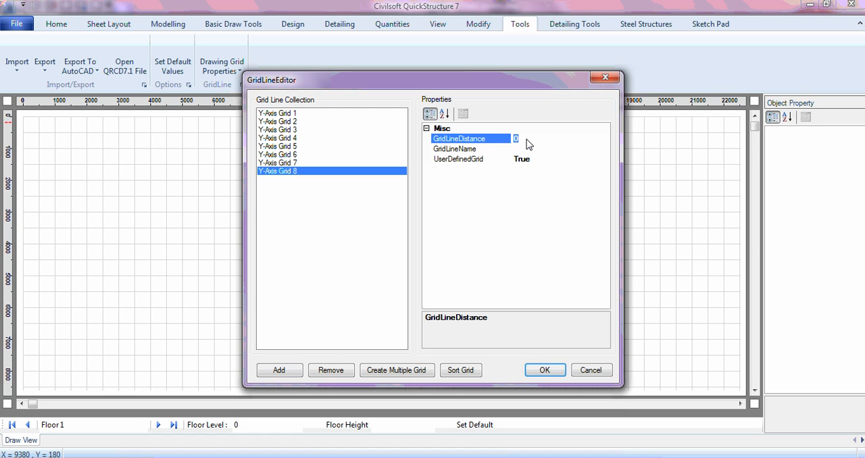
pyautogui.write('3')
pyautogui.write('240')
pyautogui.click(327, 163)
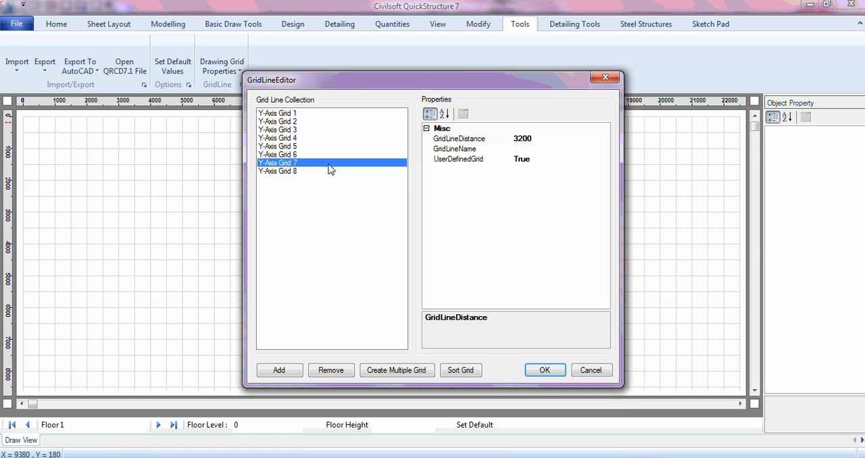
pyautogui.click(329, 173)
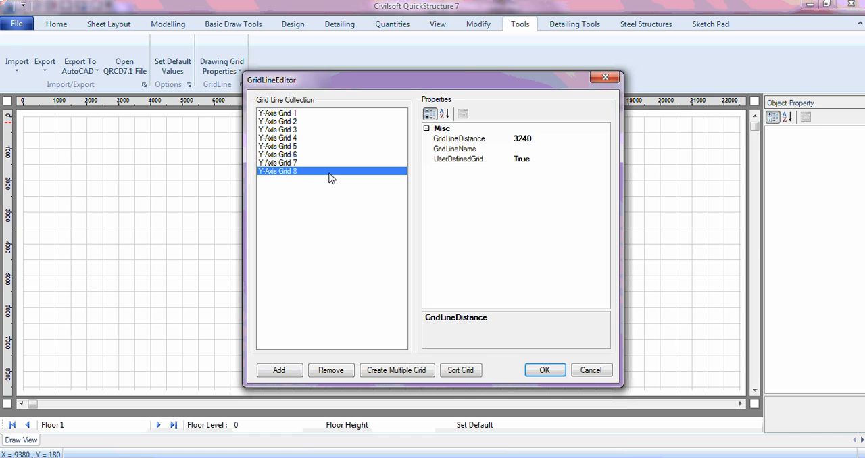
# - Add a ninth Y-axis grid line at distance 3365
pyautogui.click(280, 371)
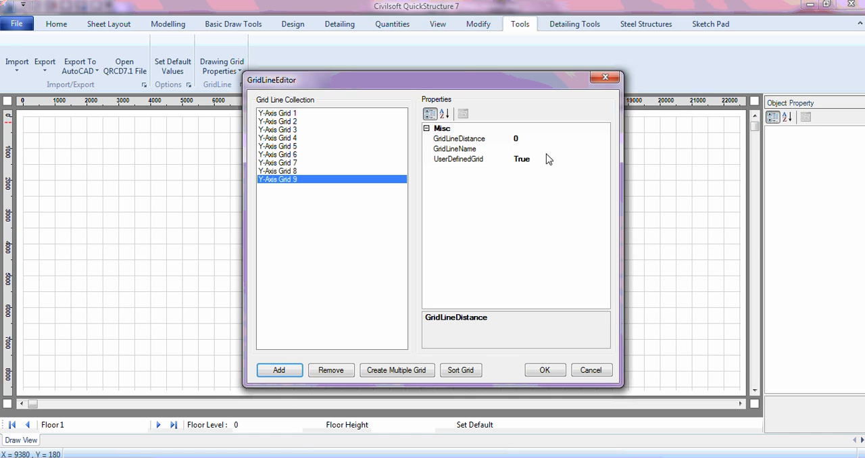
pyautogui.click(541, 140)
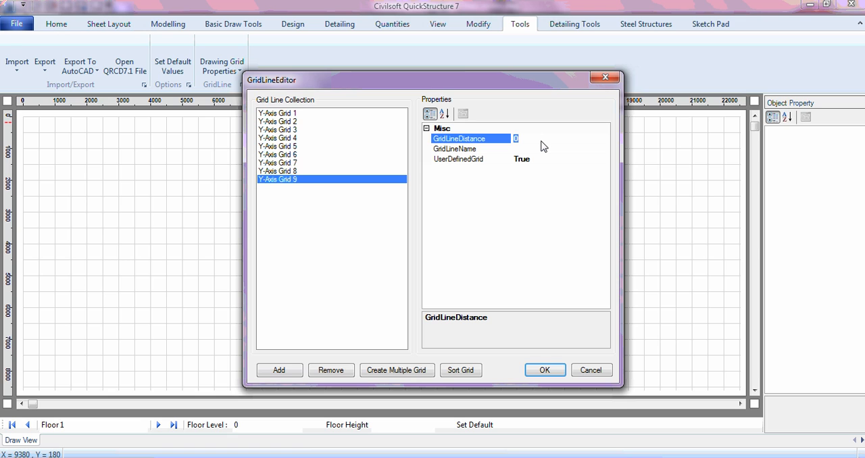
pyautogui.write('3365')
# - Add a tenth Y-axis grid line at distance 3436
pyautogui.click(290, 372)
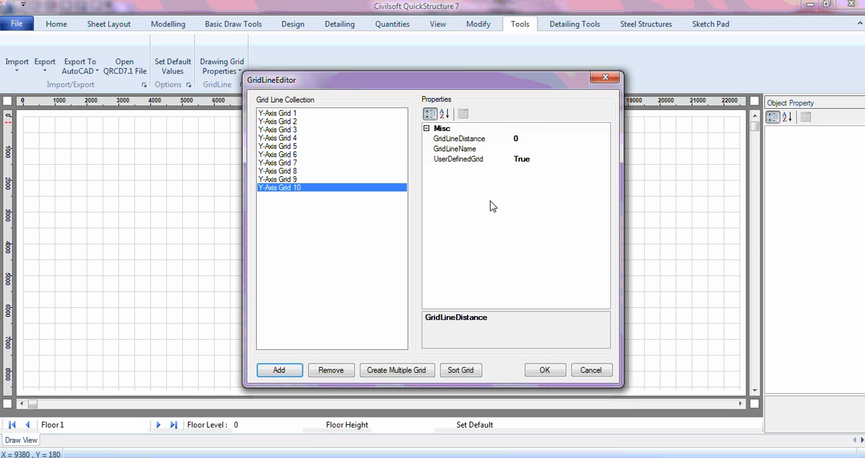
pyautogui.click(533, 141)
pyautogui.press('BackSpace')
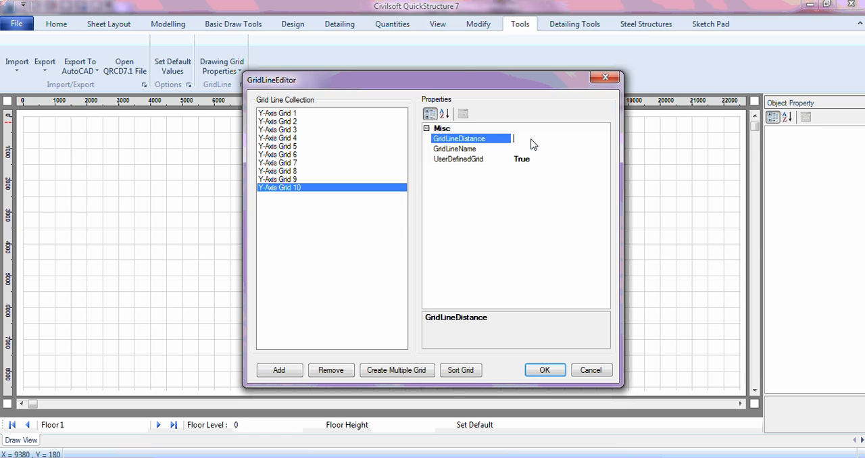
pyautogui.write('3436')
# - Add an eleventh Y-axis grid line at distance 3573
pyautogui.click(287, 372)
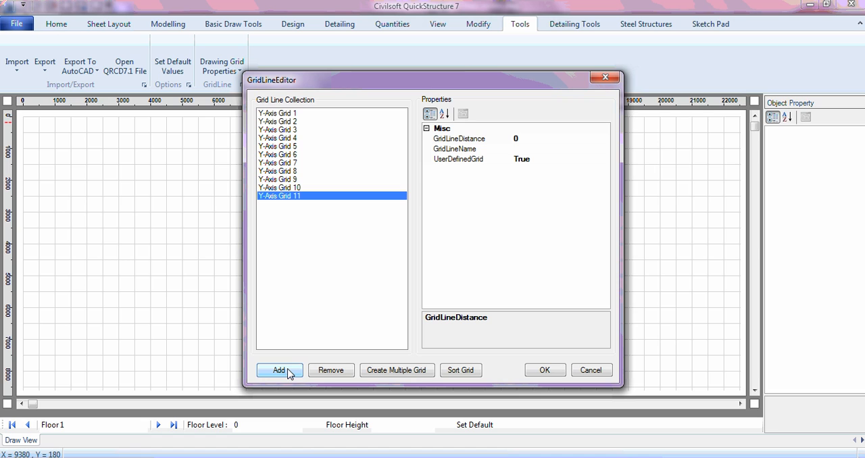
pyautogui.click(519, 140)
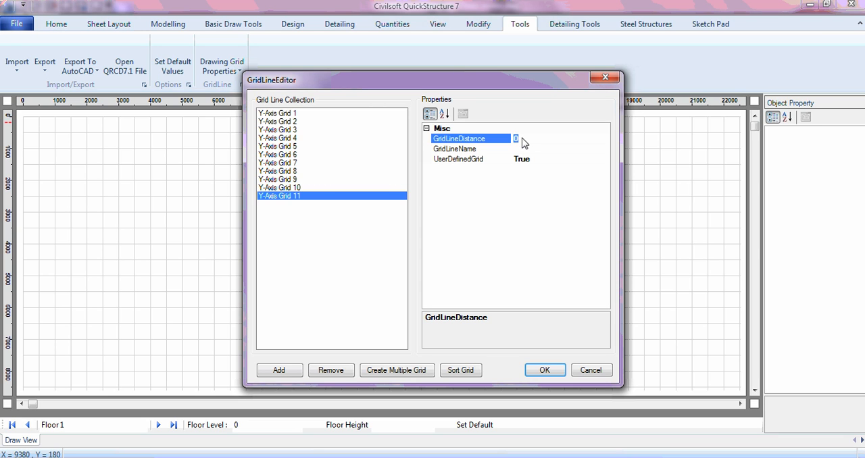
pyautogui.write('3573')
# - Add a twelfth Y-axis grid line at distance 3867
pyautogui.click(295, 374)
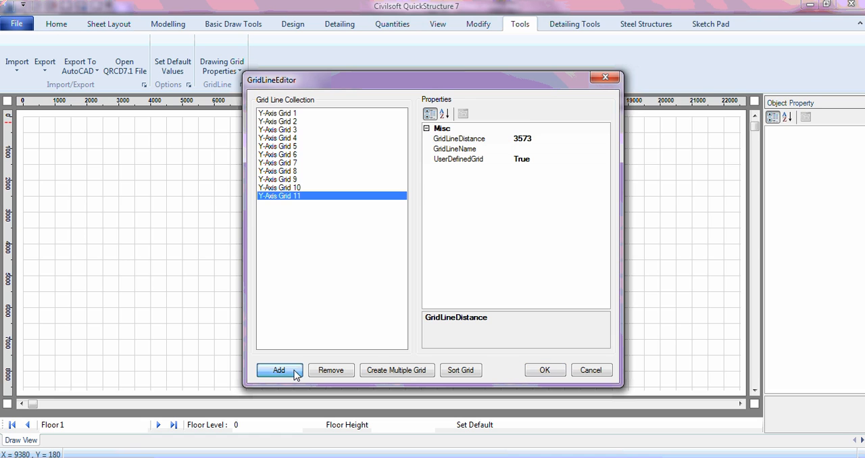
pyautogui.click(529, 141)
pyautogui.doubleClick(528, 139)
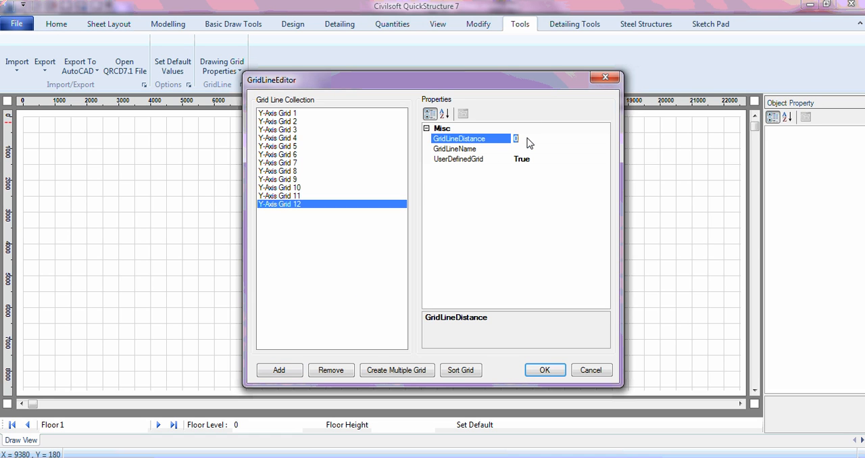
pyautogui.write('3867')
# - Add a thirteenth Y-axis grid line at distance 4253
pyautogui.click(280, 369)
pyautogui.click(535, 140)
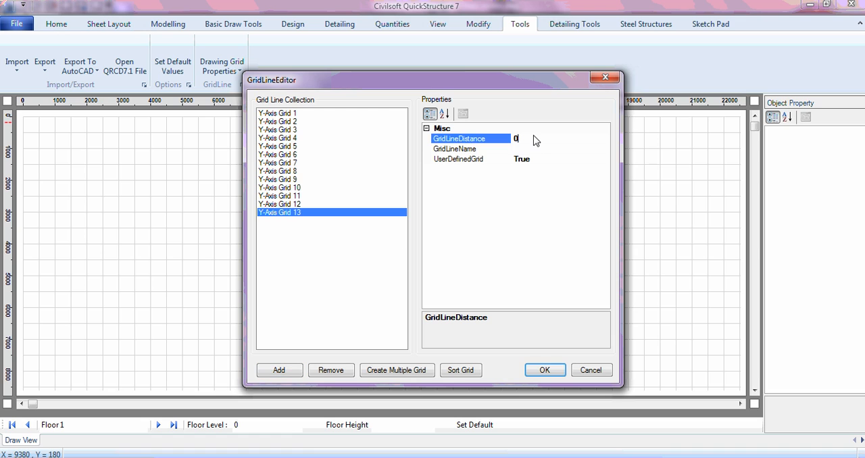
pyautogui.press('BackSpace')
pyautogui.write('4253')
# - Add a fourteenth Y-axis grid line at distance 4726
pyautogui.click(287, 372)
pyautogui.click(528, 141)
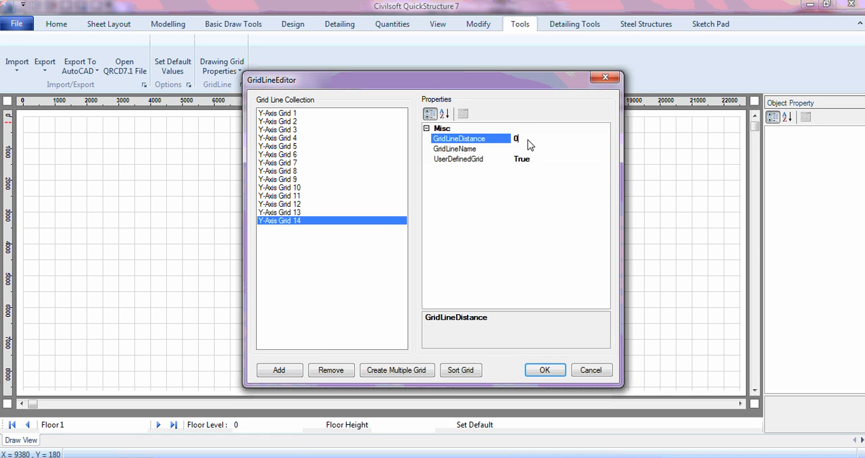
pyautogui.write('4726')
# - Check the distances of all fourteen Y-axis grid lines one by one and accept the grid line collection
pyautogui.click(294, 115)
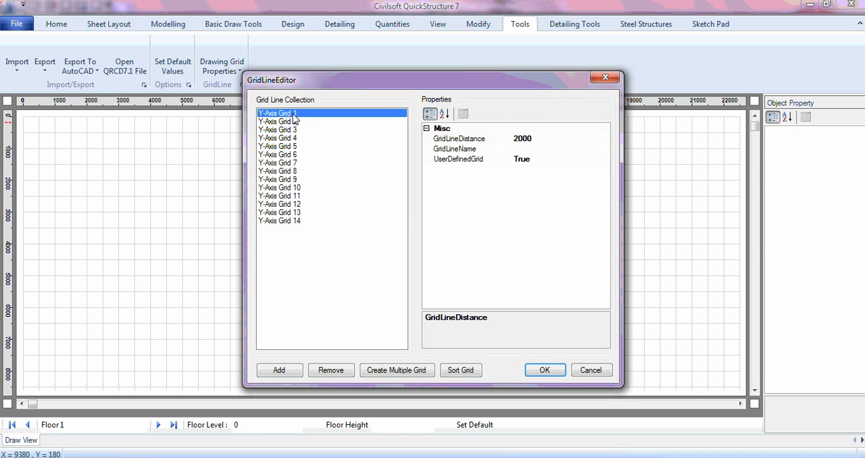
pyautogui.press('Down')
pyautogui.press('Down')
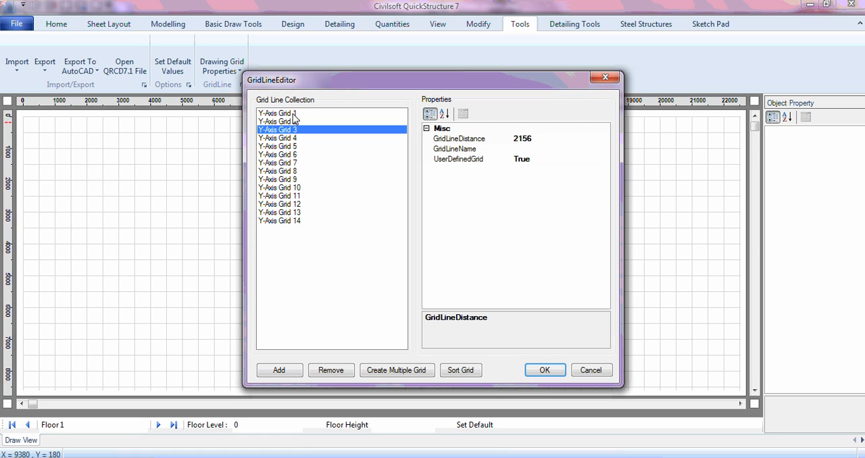
pyautogui.press('Down')
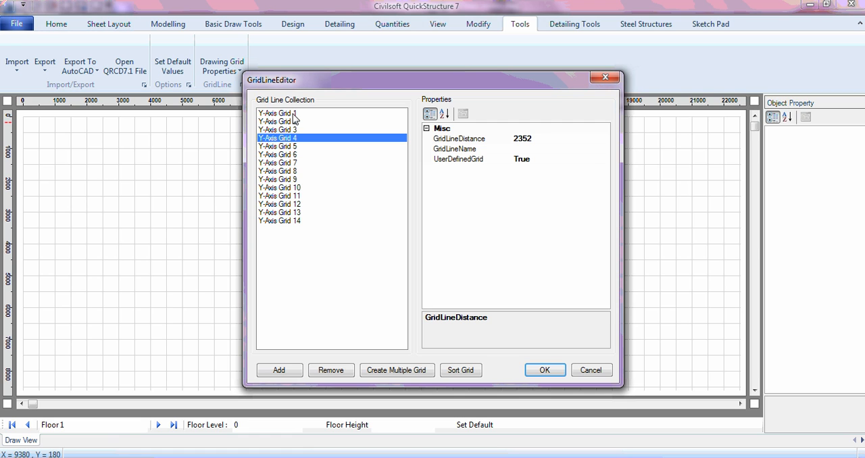
pyautogui.press('Down')
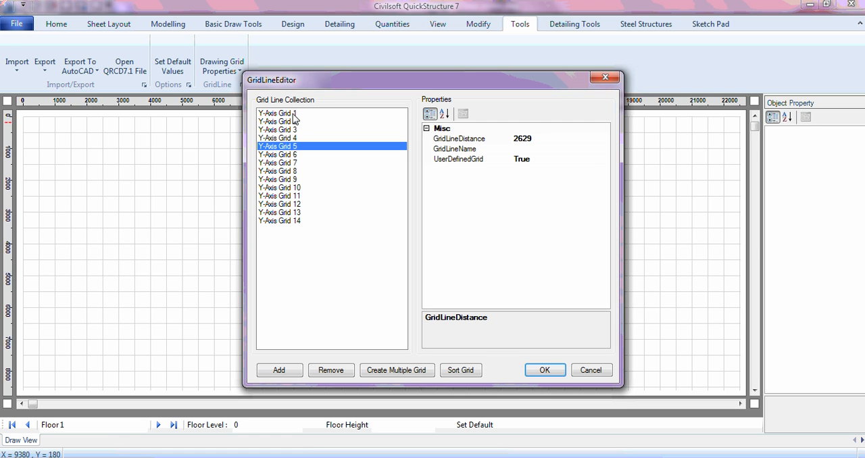
pyautogui.press('Down')
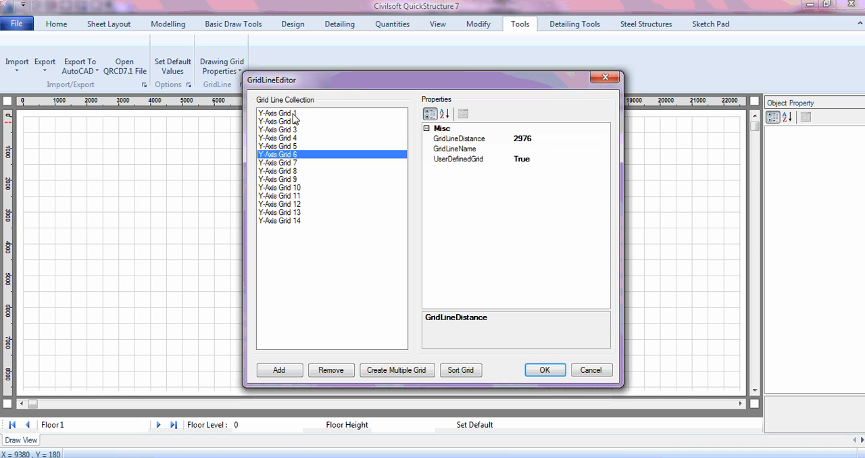
pyautogui.press('Down')
pyautogui.press('Down')
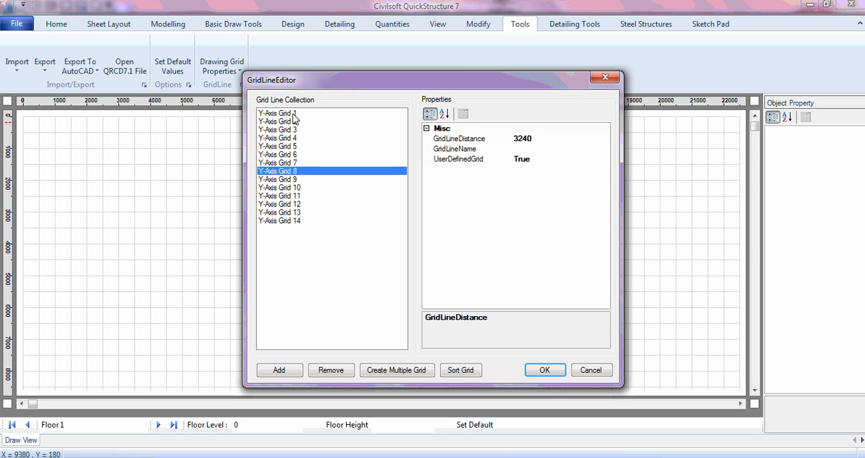
pyautogui.press('Down')
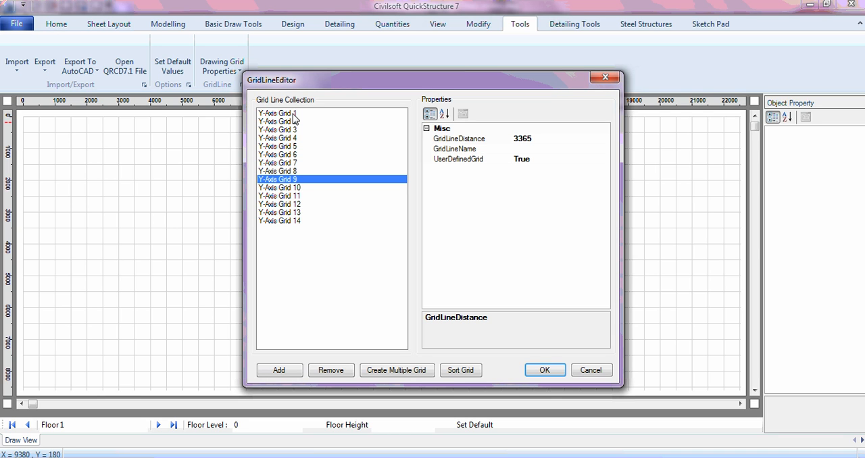
pyautogui.press('Down')
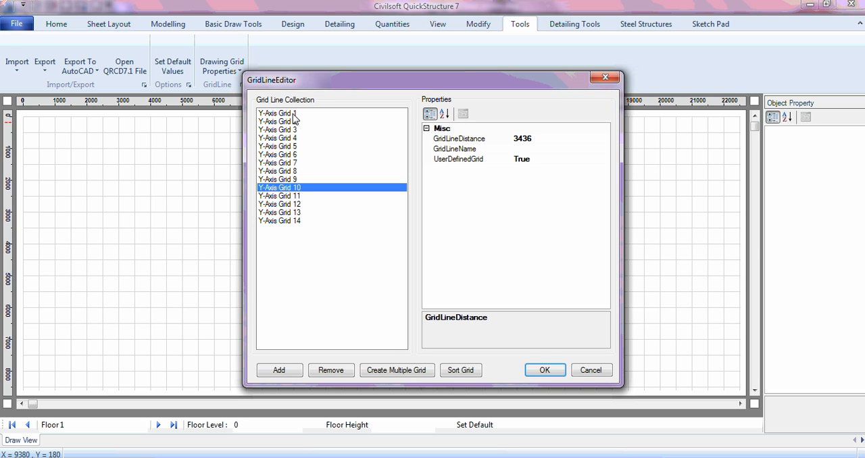
pyautogui.press('Down')
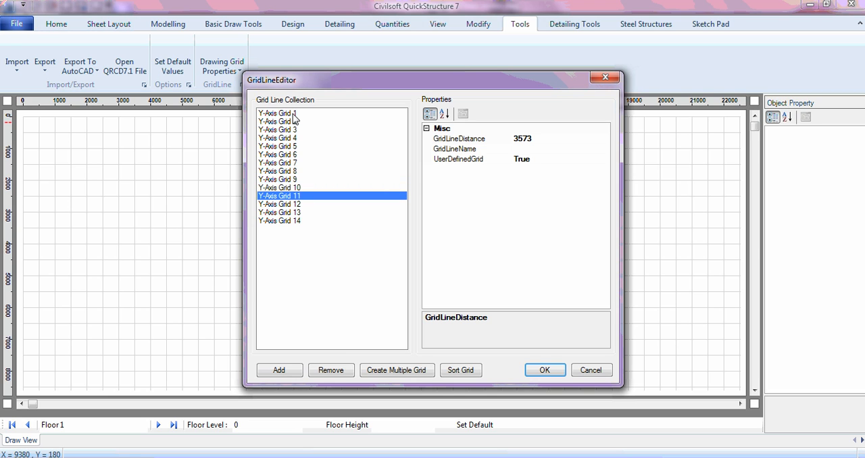
pyautogui.press('Down')
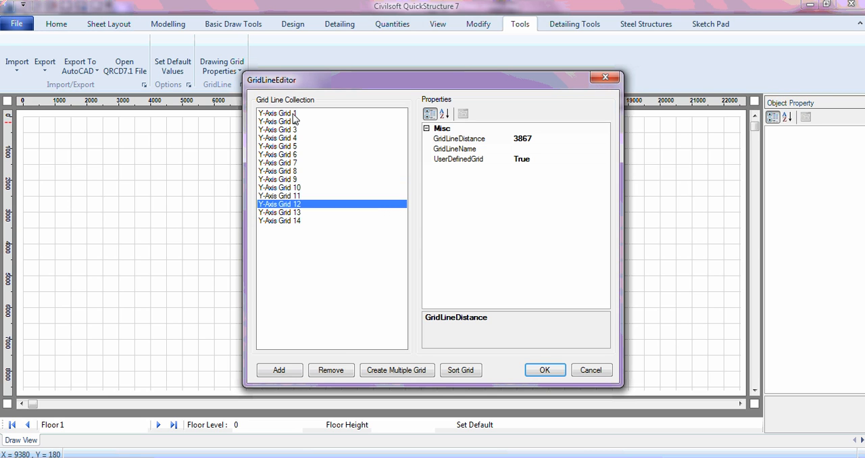
pyautogui.press('Down')
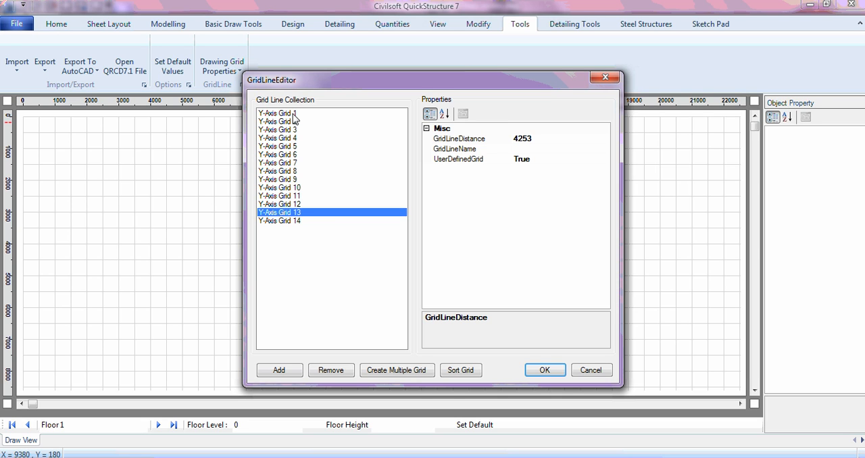
pyautogui.press('Down')
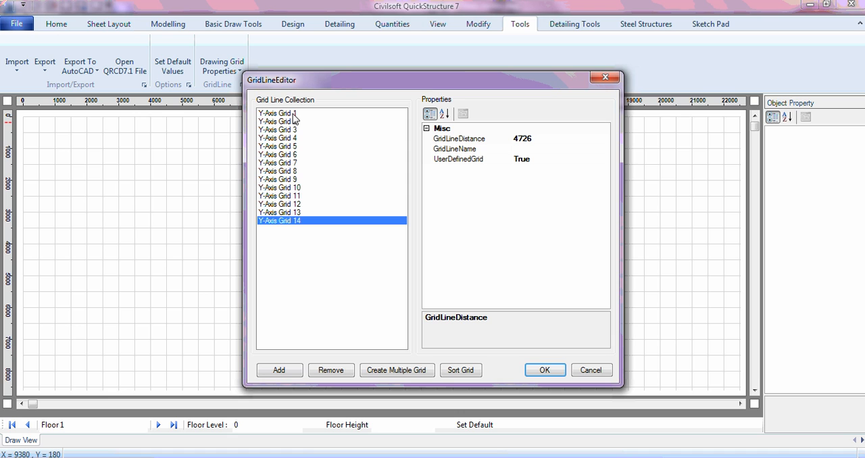
pyautogui.click(545, 371)
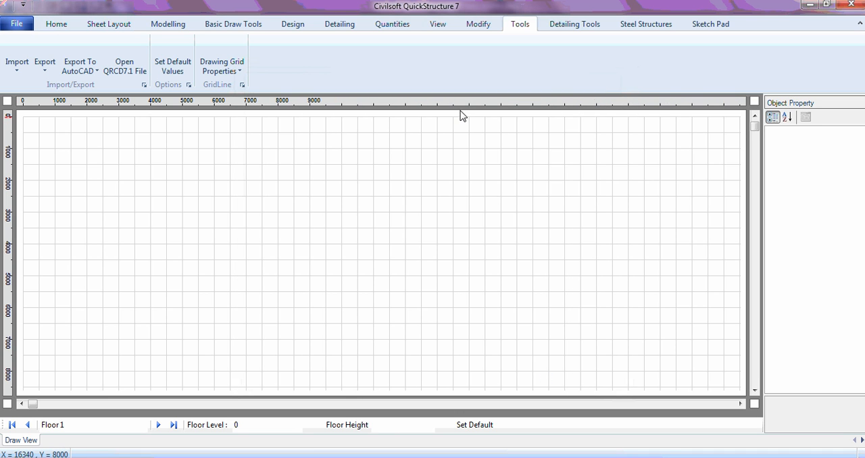
# - Show the user-defined grid lines in the floor view and hide the regular background grid lines
pyautogui.click(443, 30)
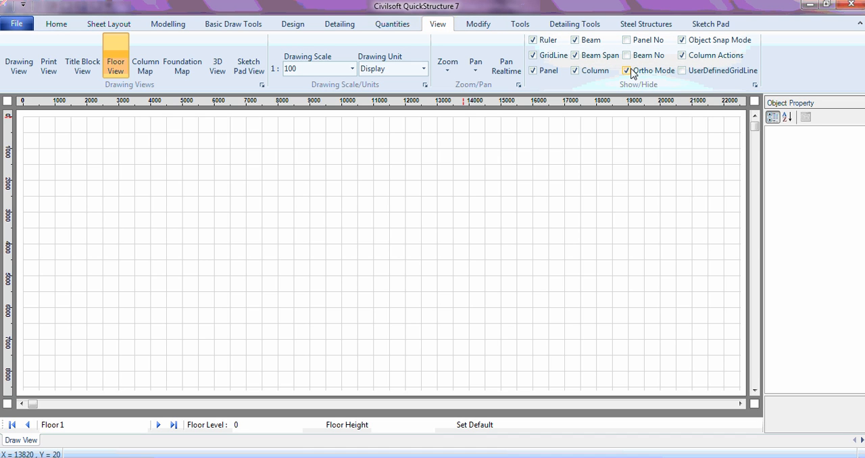
pyautogui.click(682, 70)
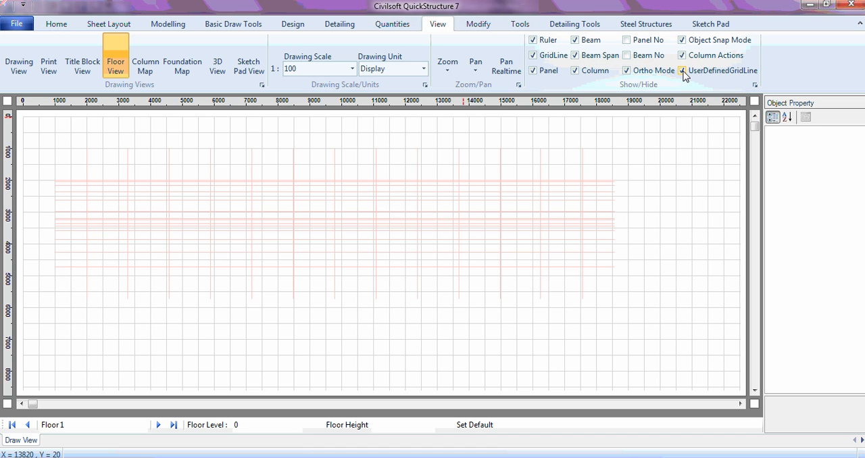
pyautogui.click(546, 59)
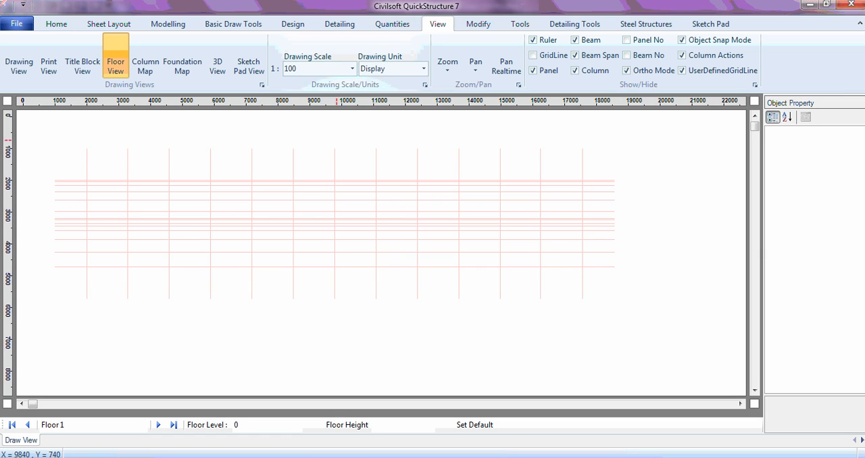
pyautogui.click(520, 26)
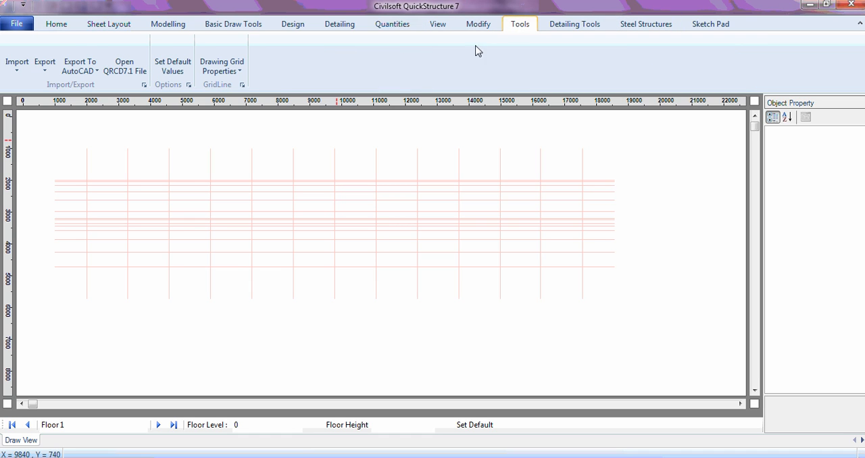
pyautogui.click(236, 72)
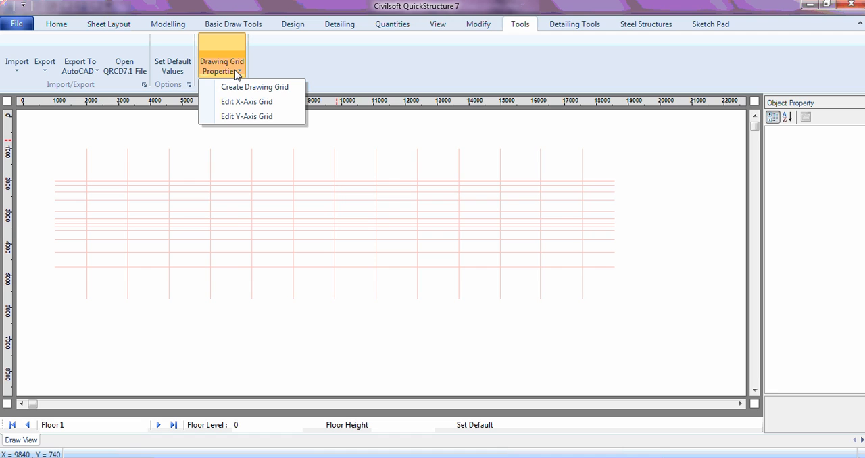
pyautogui.click(376, 57)
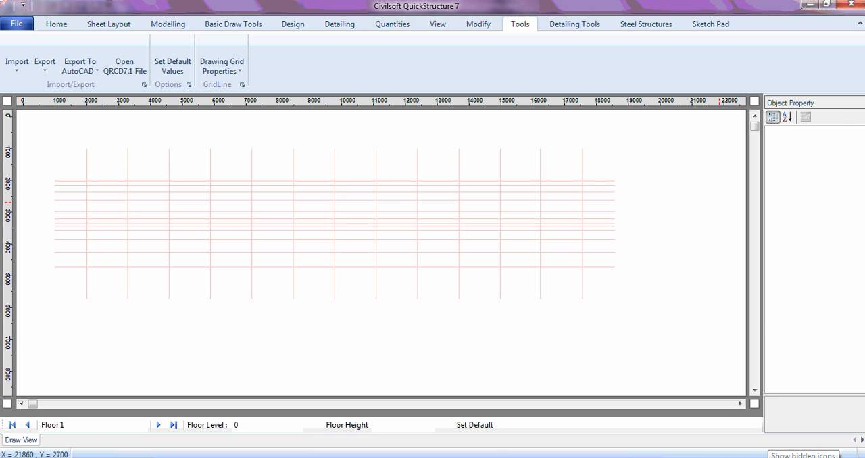
pyautogui.click(841, 455)
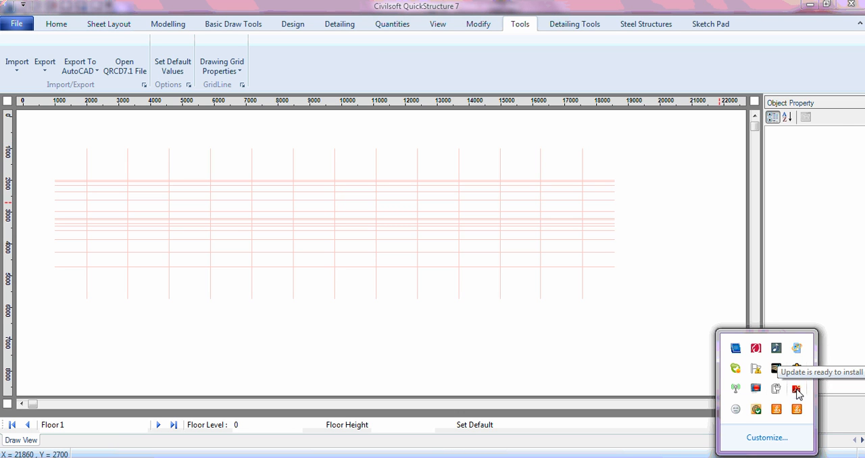